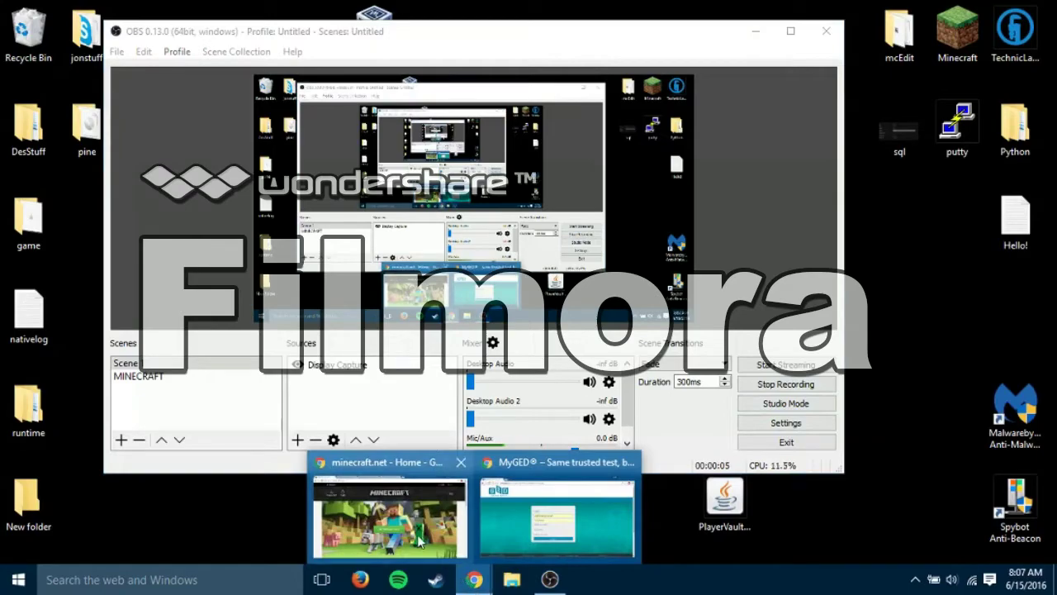
Switch to the minecraft.net browser window and open the Minecraft for Windows download page
{"action": "left_click", "coordinate": [421, 542]}
{"action": "scroll", "coordinate": [319, 255], "scroll_direction": "down", "scroll_amount": 5}
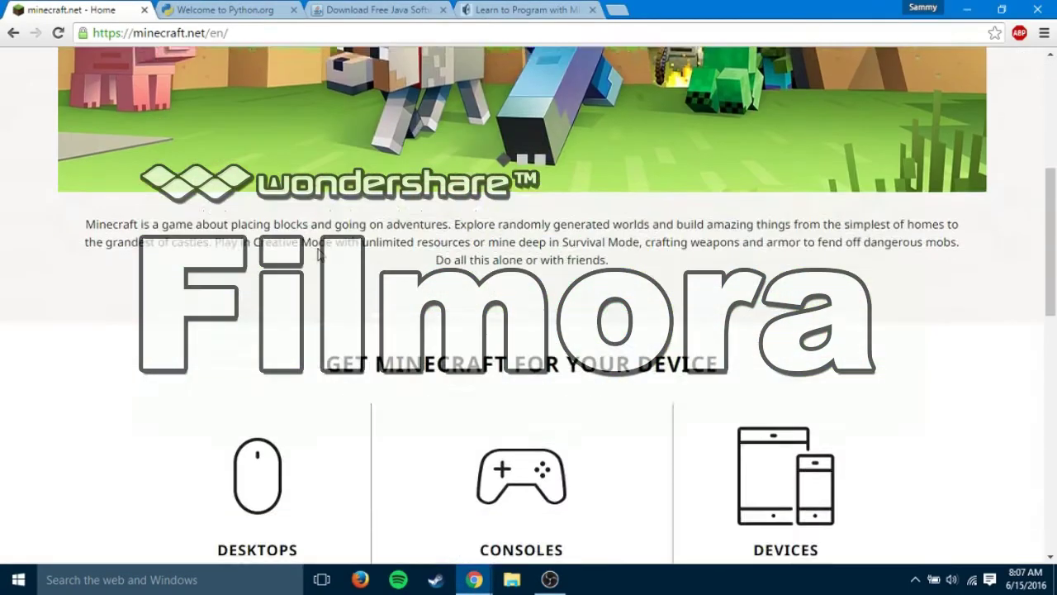
{"action": "scroll", "coordinate": [322, 256], "scroll_direction": "up", "scroll_amount": 5}
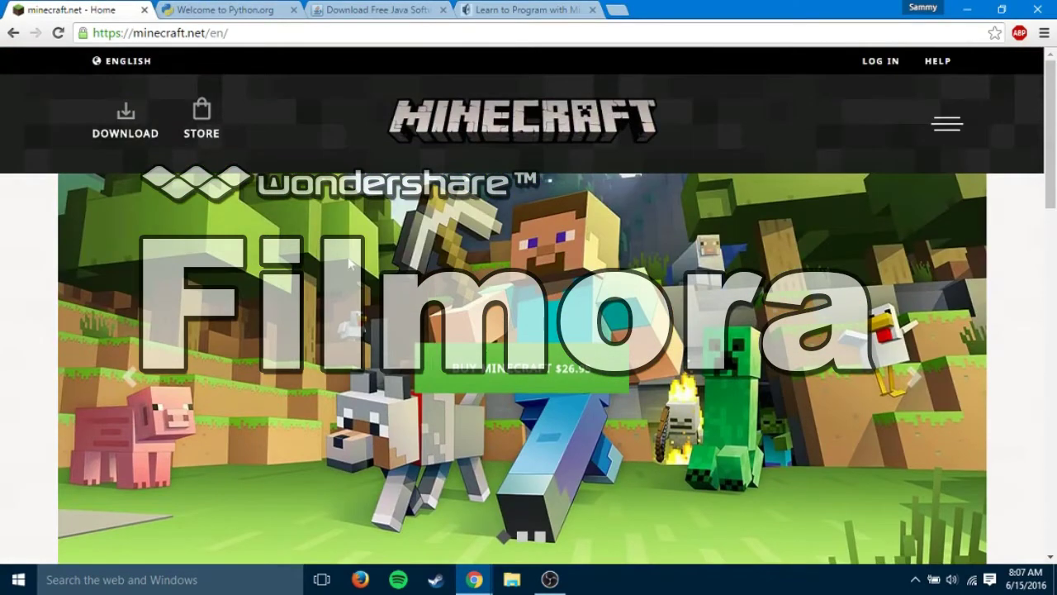
{"action": "left_click", "coordinate": [198, 579]}
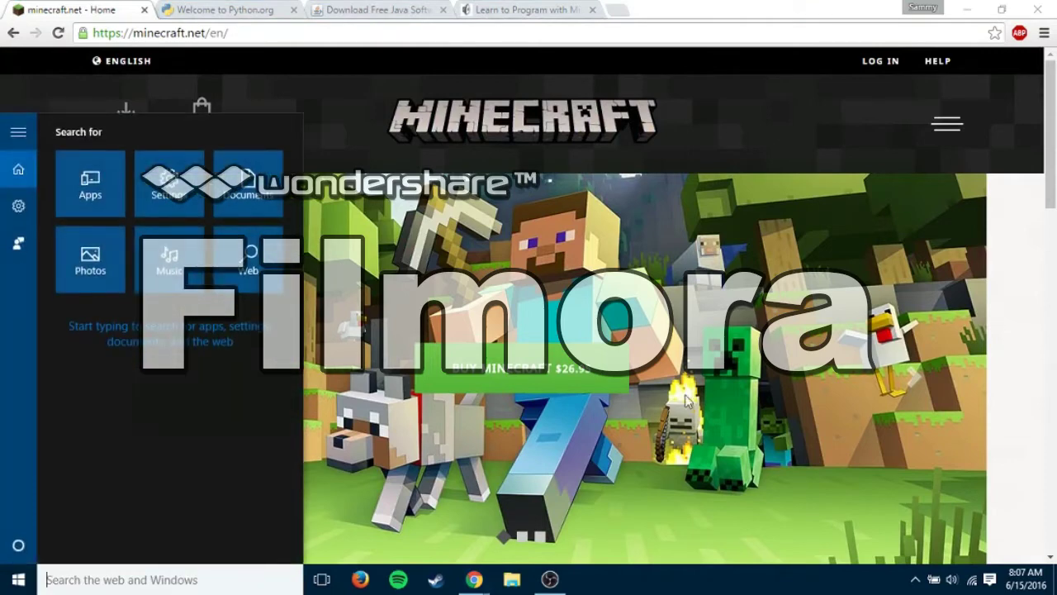
{"action": "left_click", "coordinate": [685, 401]}
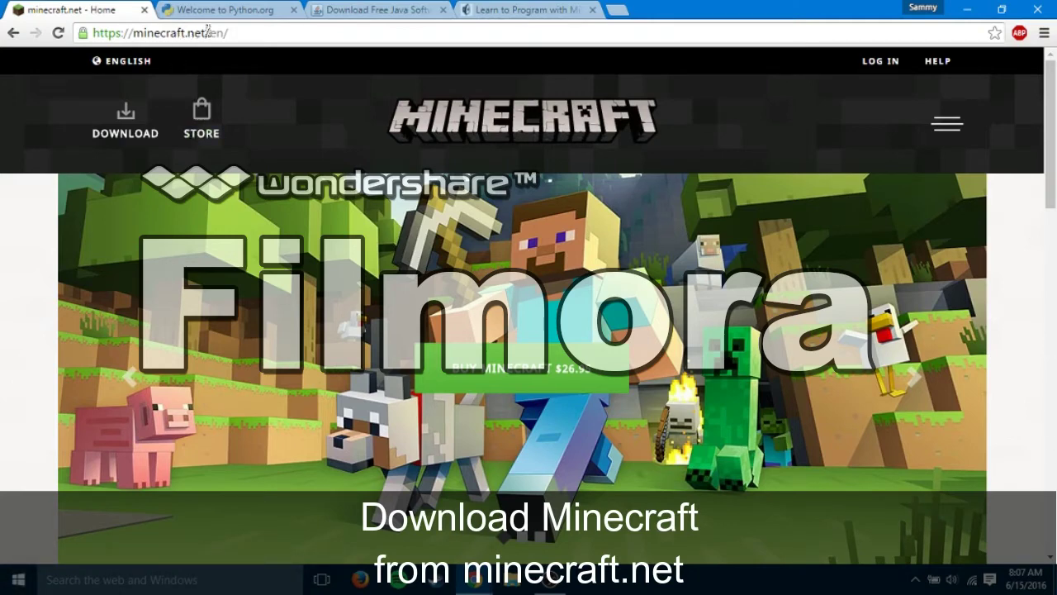
{"action": "left_click_drag", "start_coordinate": [205, 33], "coordinate": [116, 33]}
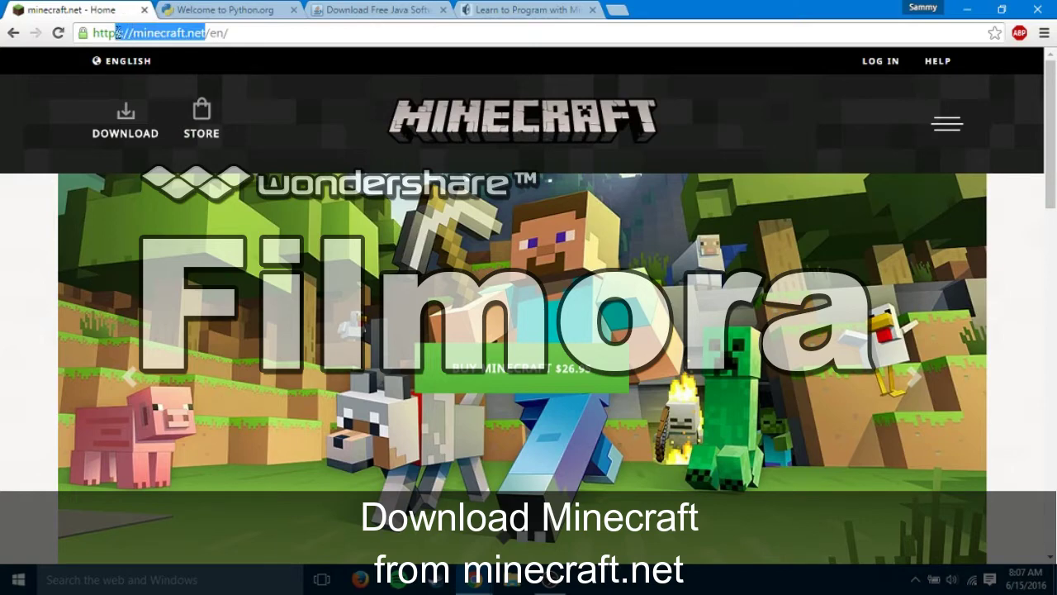
{"action": "left_click", "coordinate": [130, 113]}
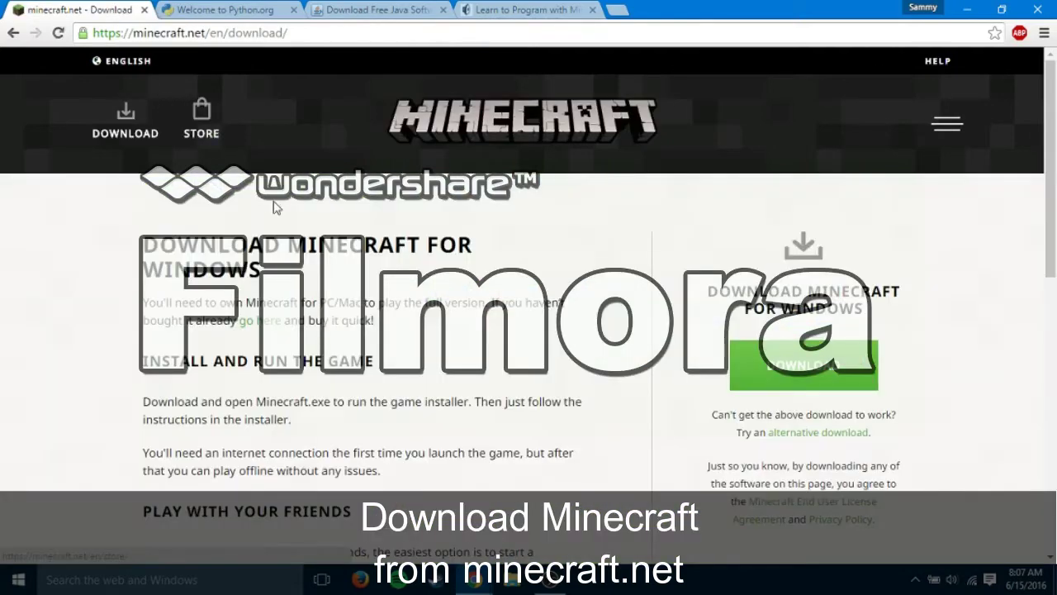
{"action": "scroll", "coordinate": [531, 223], "scroll_direction": "down", "scroll_amount": 1}
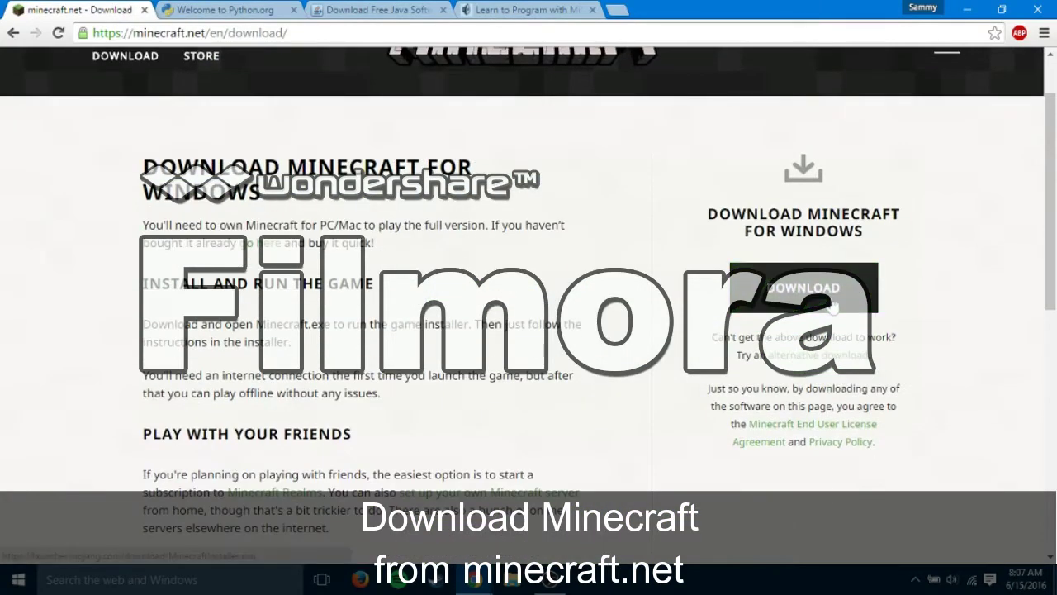
Minimize the browser and the OBS window to view the desktop shortcuts, and return to the Minecraft download page
{"action": "left_click", "coordinate": [966, 9]}
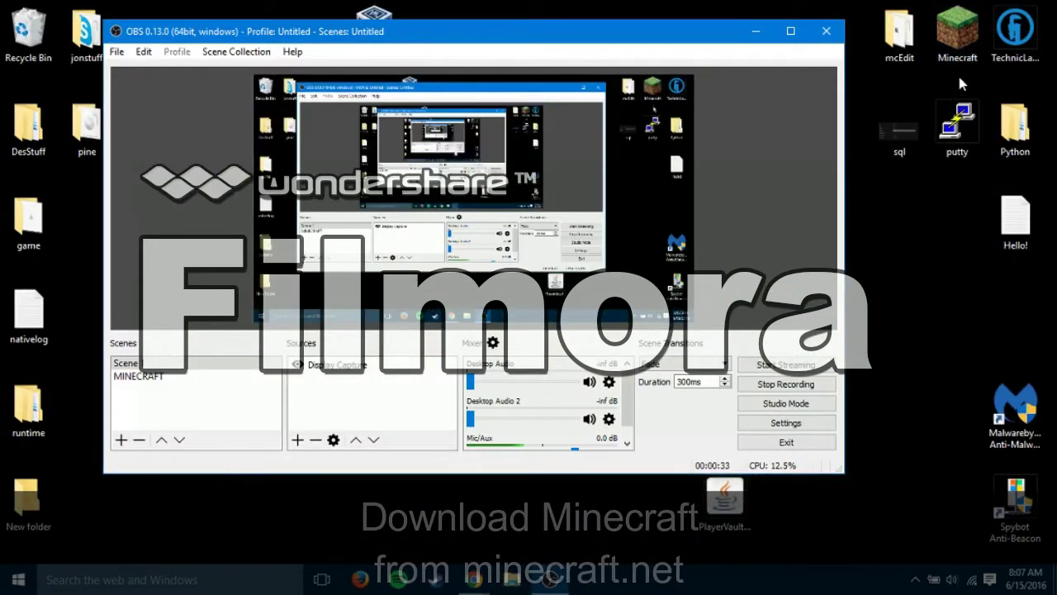
{"action": "left_click", "coordinate": [753, 31]}
{"action": "mouse_move", "coordinate": [473, 579]}
{"action": "left_click", "coordinate": [375, 512]}
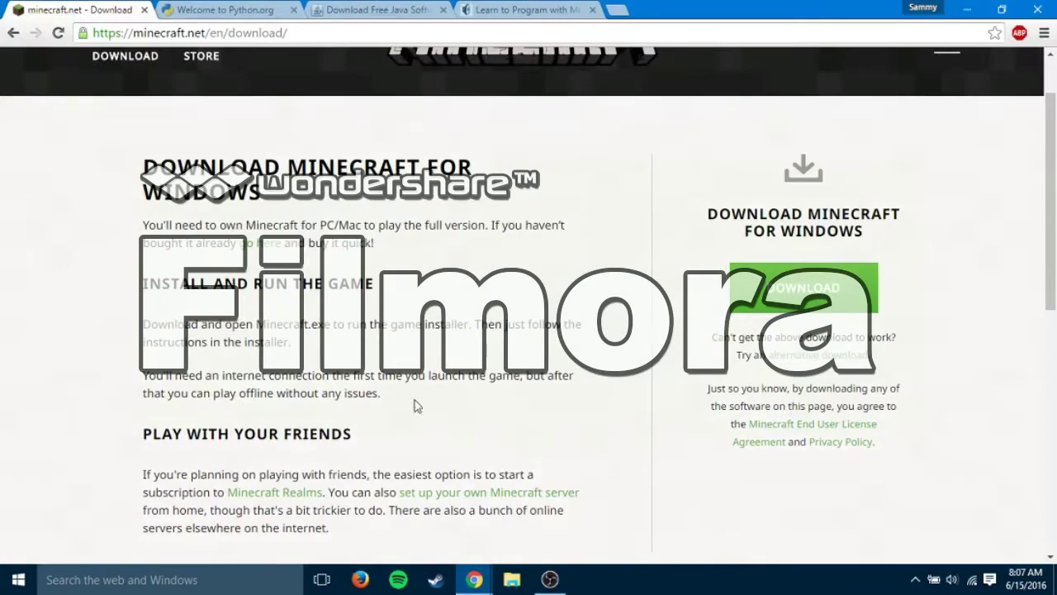
Open the Windows downloads page on python.org and start the Python 3.5.1 download
{"action": "left_click", "coordinate": [234, 10]}
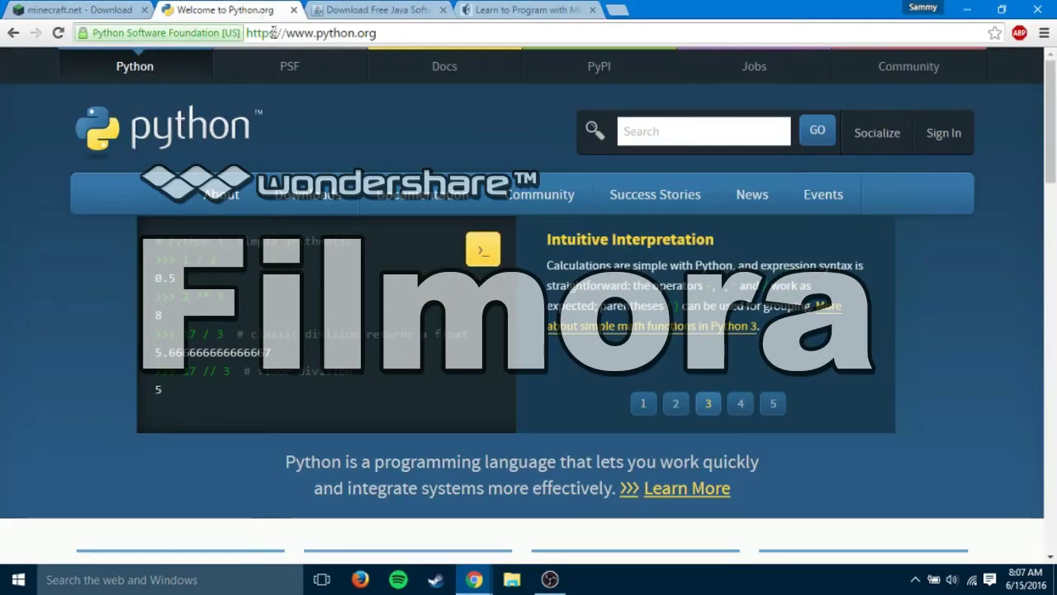
{"action": "left_click_drag", "start_coordinate": [286, 33], "coordinate": [377, 33]}
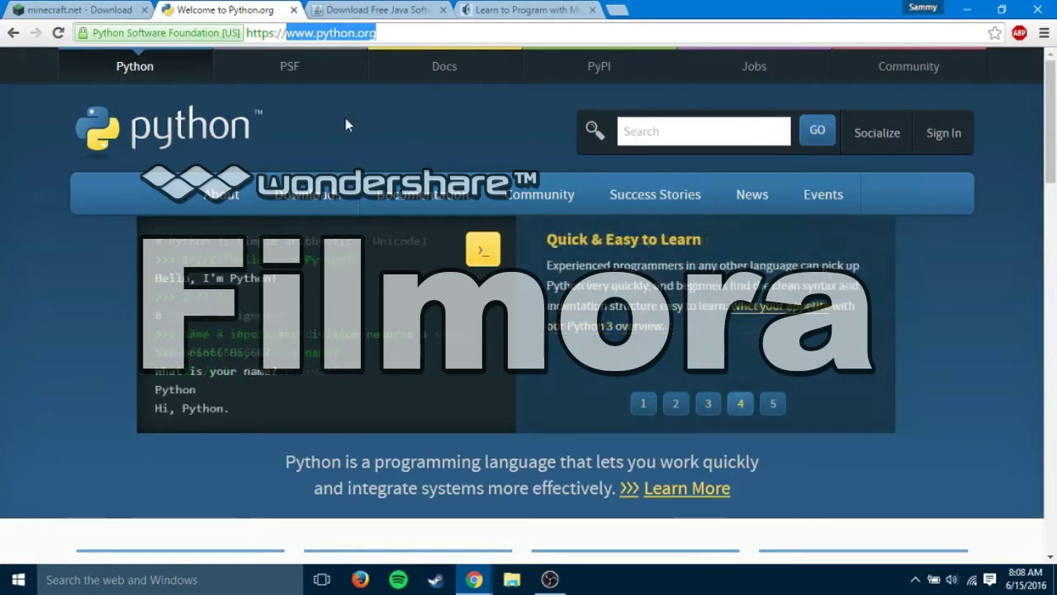
{"action": "left_click", "coordinate": [303, 200]}
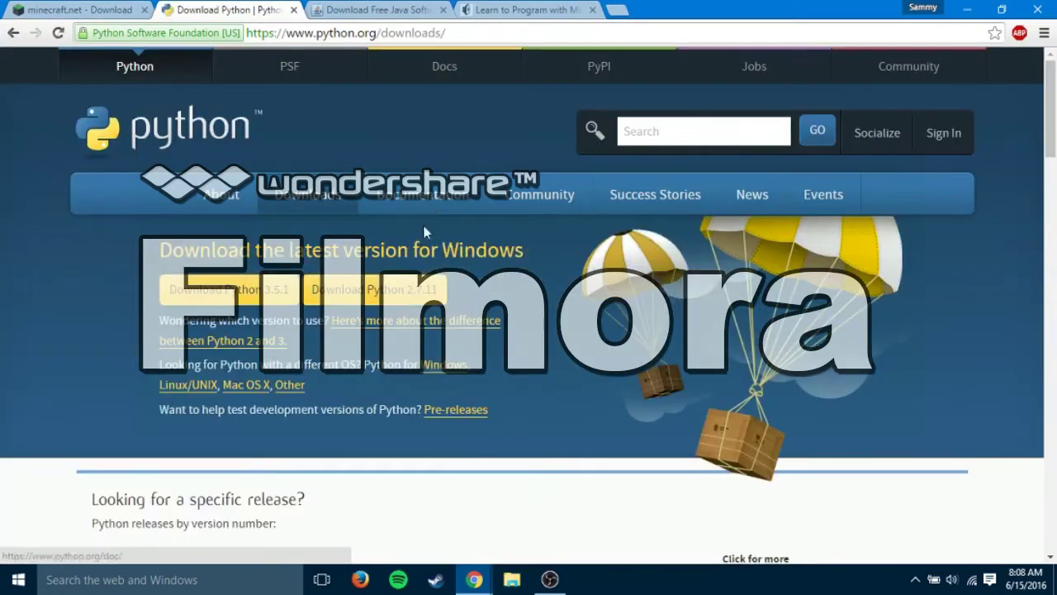
{"action": "mouse_move", "coordinate": [323, 205]}
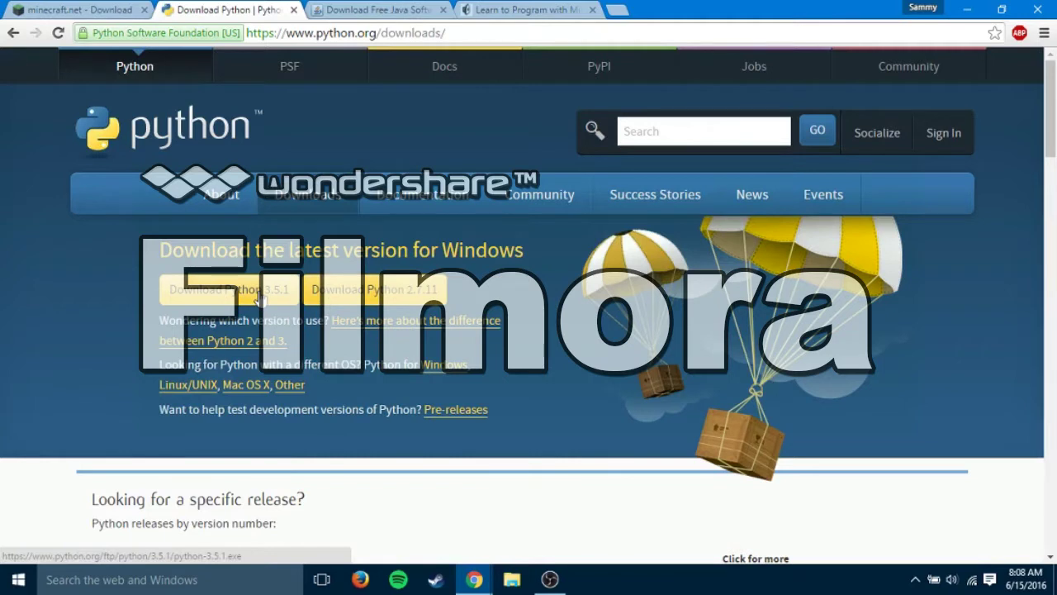
{"action": "left_click", "coordinate": [259, 298]}
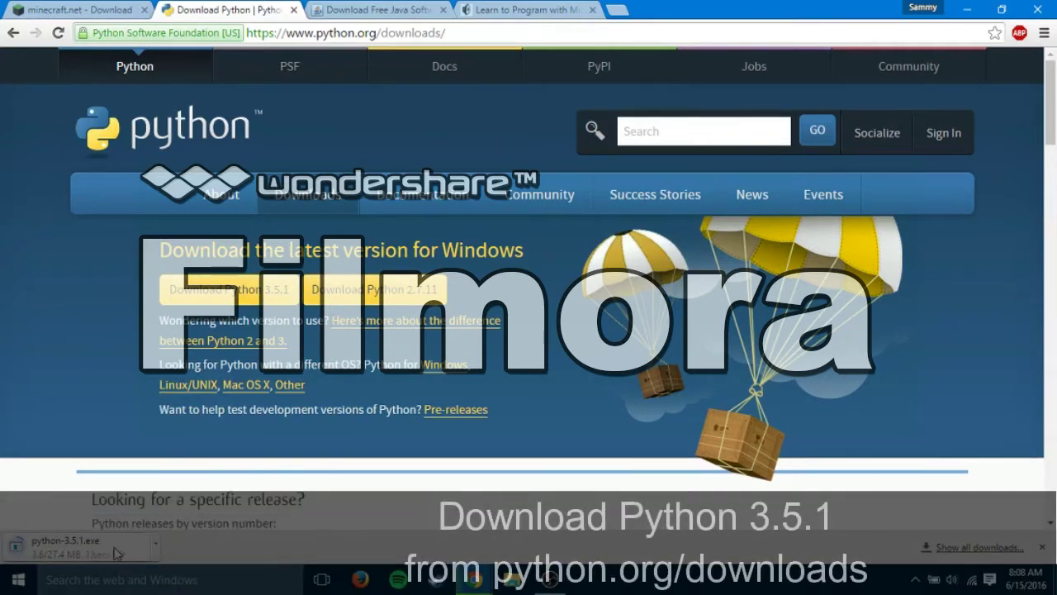
Cancel the running python-3.5.1.exe download and stay on the Python downloads page
{"action": "right_click", "coordinate": [116, 553]}
{"action": "left_click", "coordinate": [207, 539]}
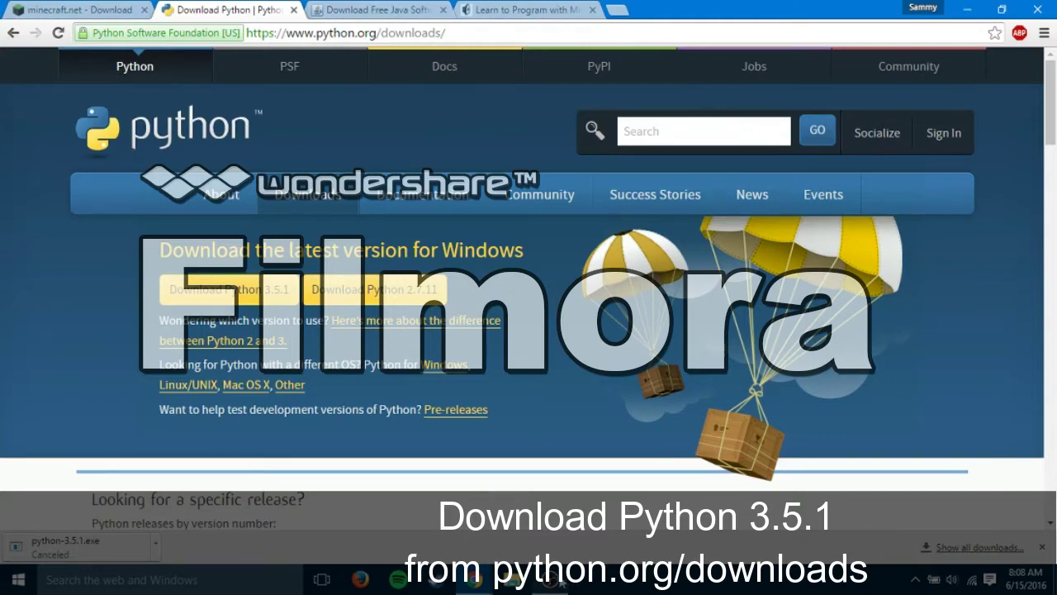
{"action": "left_click", "coordinate": [562, 580]}
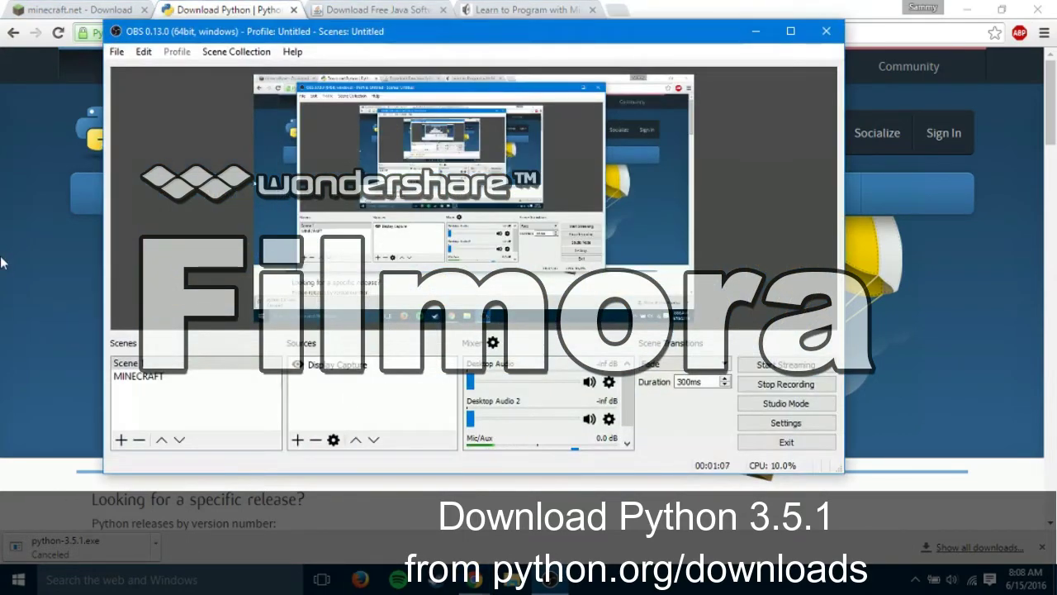
{"action": "key", "text": "alt+Tab"}
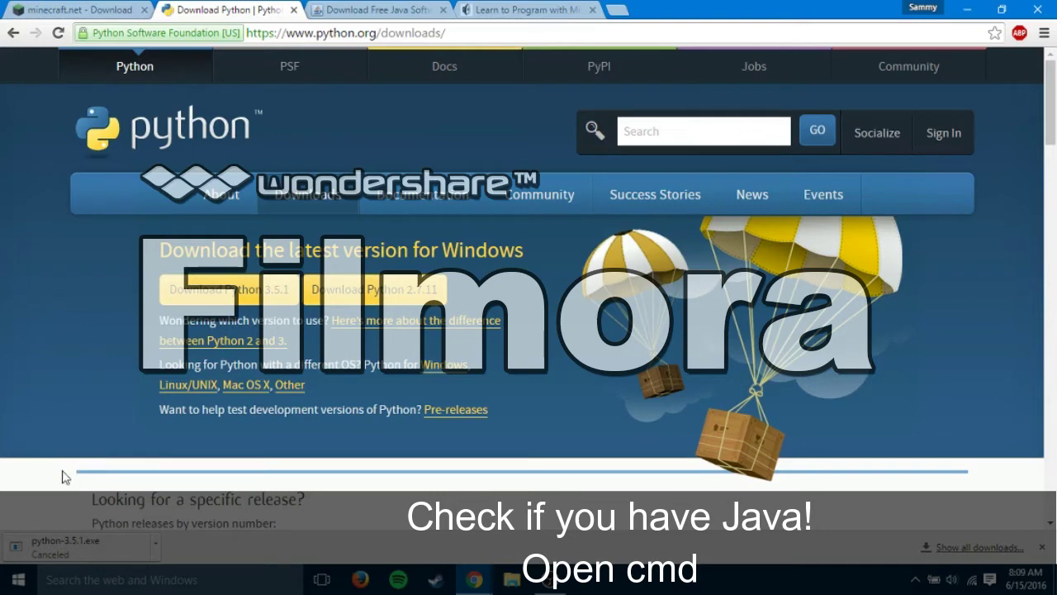
Search Windows for cmd and launch Command Prompt
{"action": "left_click", "coordinate": [107, 586]}
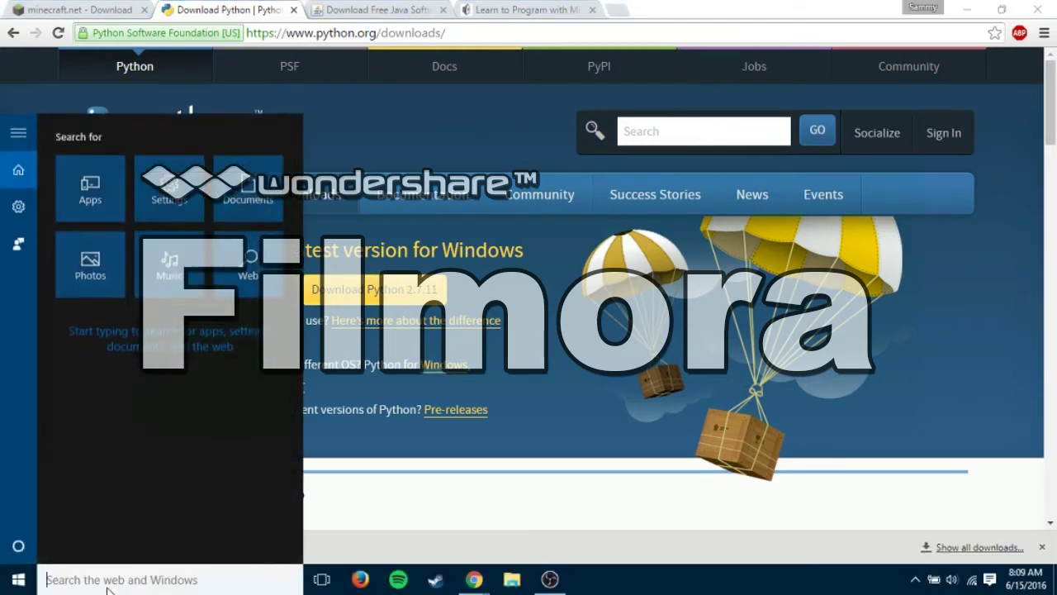
{"action": "type", "text": "cmd"}
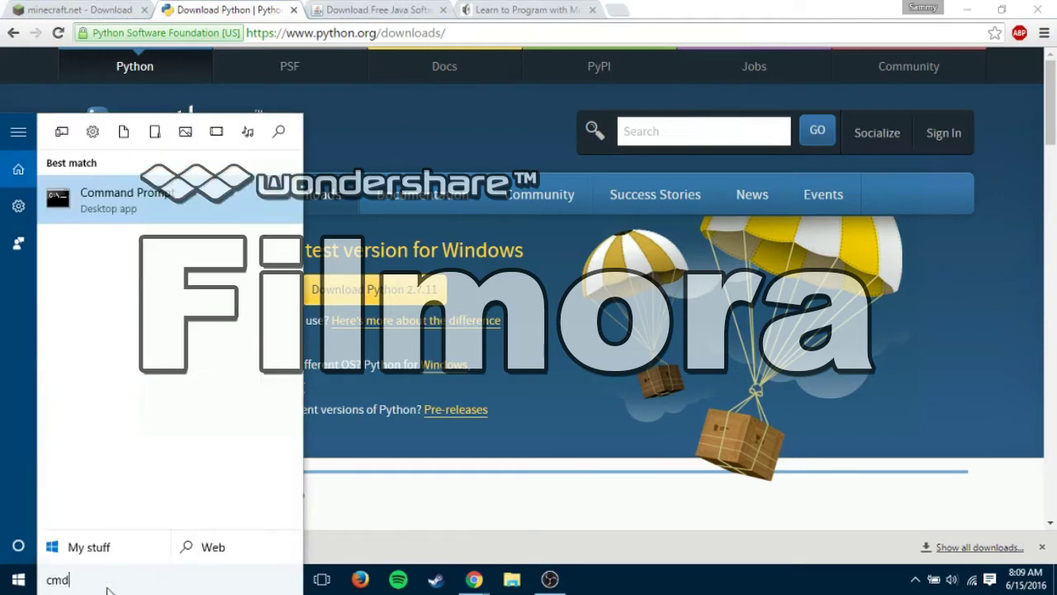
{"action": "key", "text": "Return"}
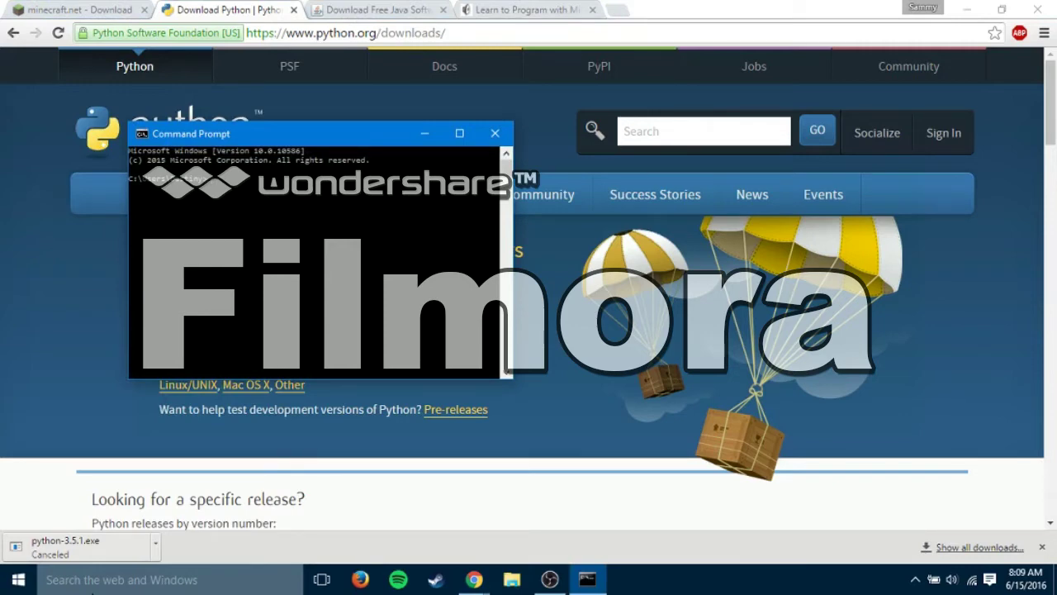
Launch cmd through the Windows Run dialog and close the other Command Prompt window
{"action": "key", "text": "super"}
{"action": "key", "text": "super"}
{"action": "key", "text": "super+r"}
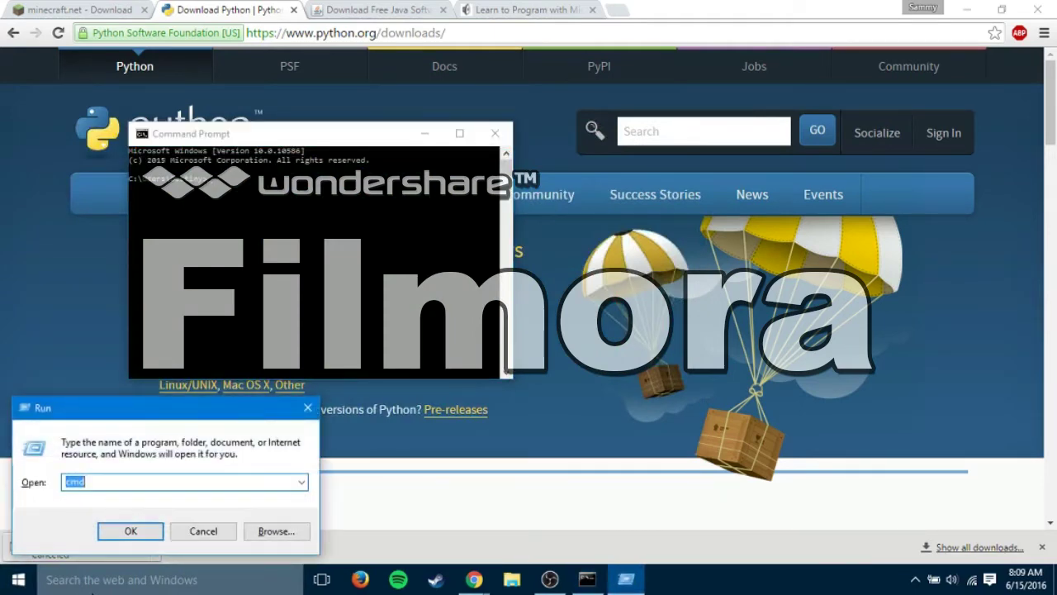
{"action": "key", "text": "Return"}
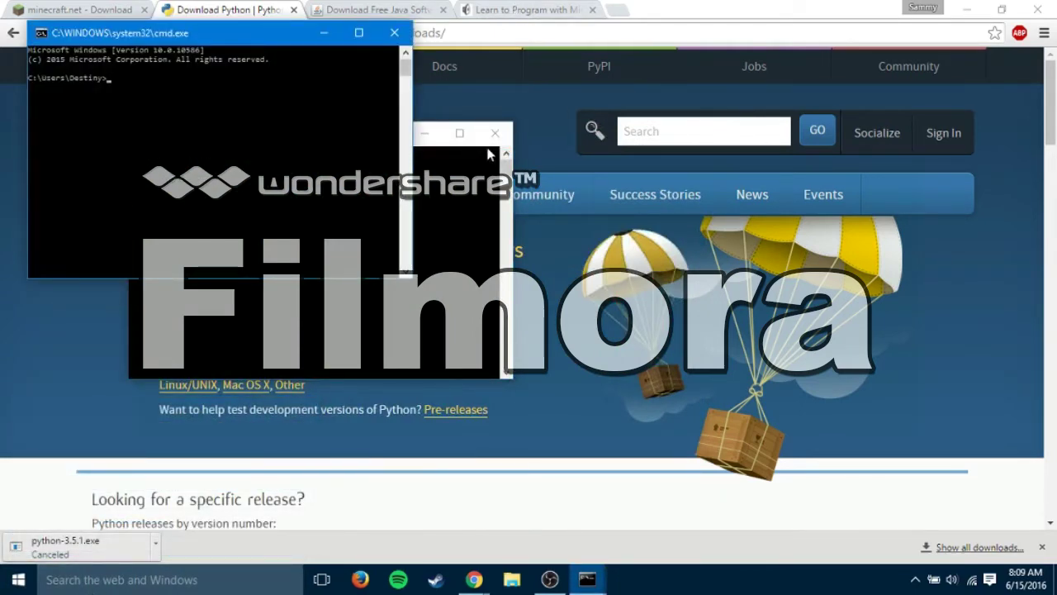
{"action": "left_click", "coordinate": [495, 133]}
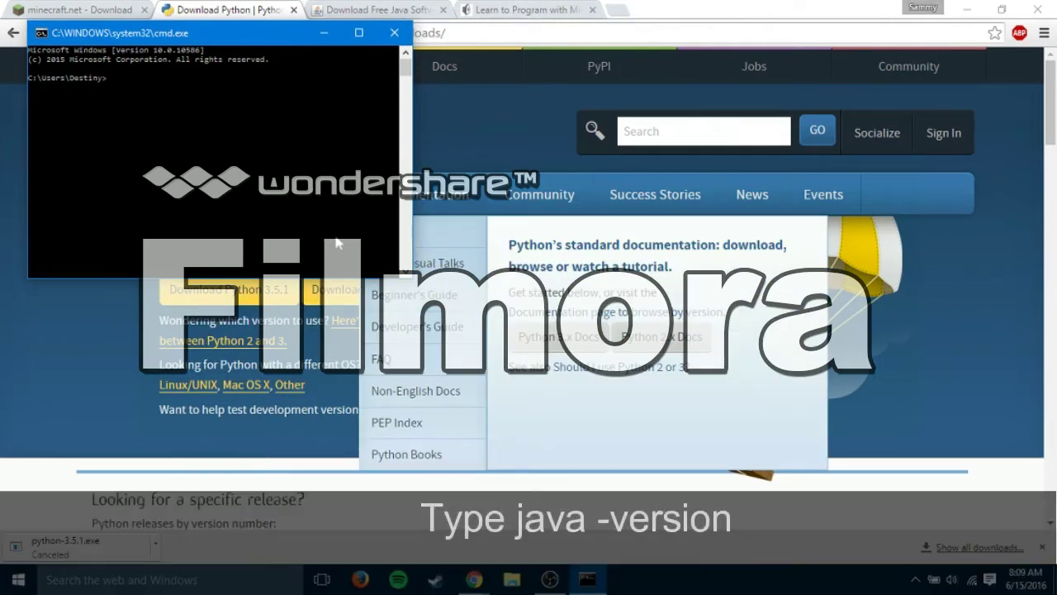
Check the installed Java version by running java -version, and close the command window
{"action": "type", "text": "java"}
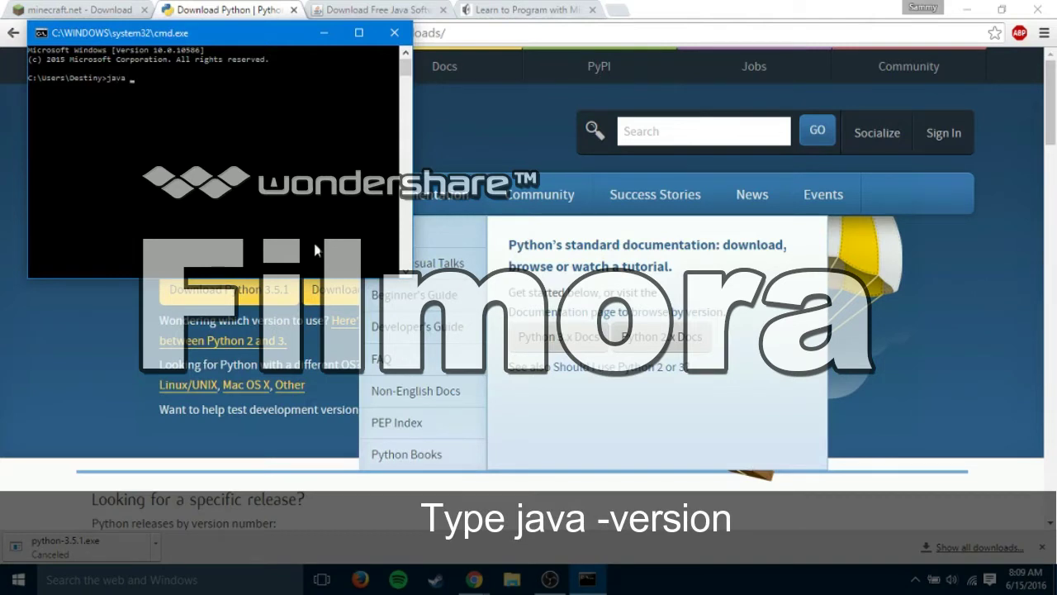
{"action": "type", "text": " -version"}
{"action": "key", "text": "Return"}
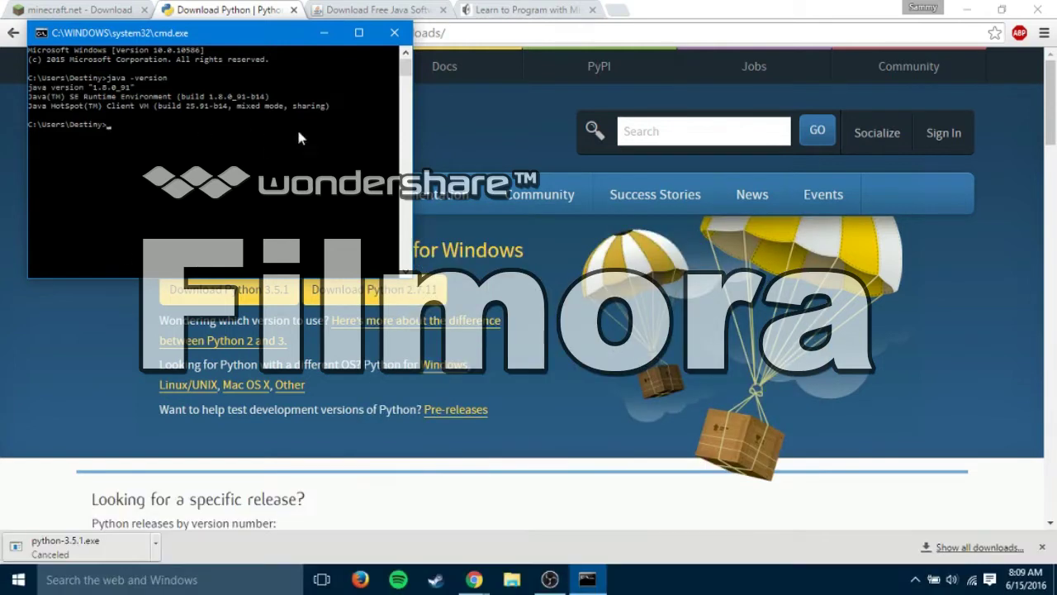
{"action": "left_click", "coordinate": [394, 32]}
Show the Free Java Download page at java.com/en/download in the browser
{"action": "left_click", "coordinate": [395, 7]}
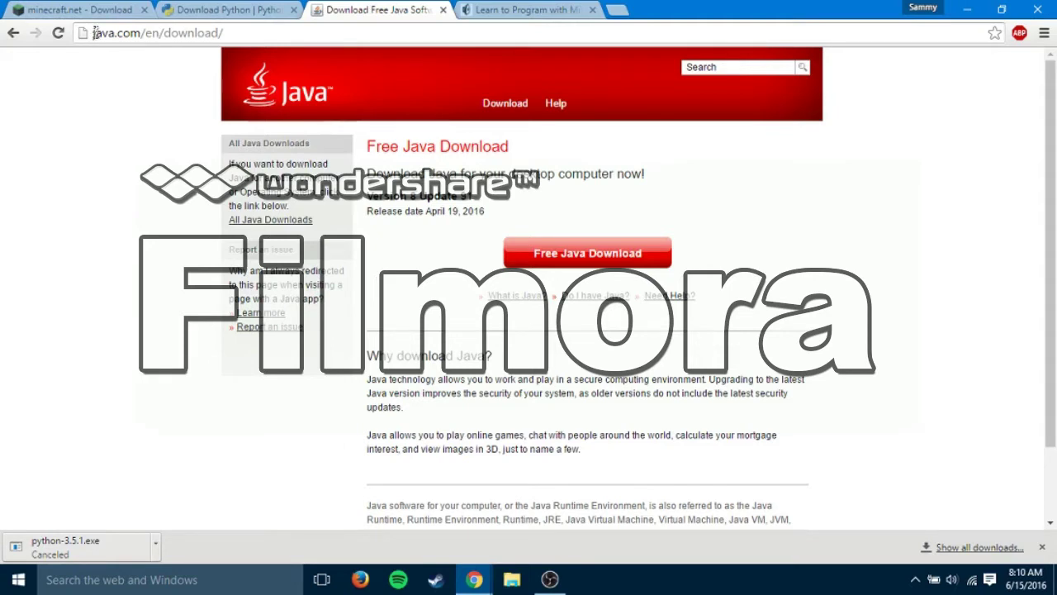
{"action": "left_click_drag", "start_coordinate": [94, 33], "coordinate": [172, 33]}
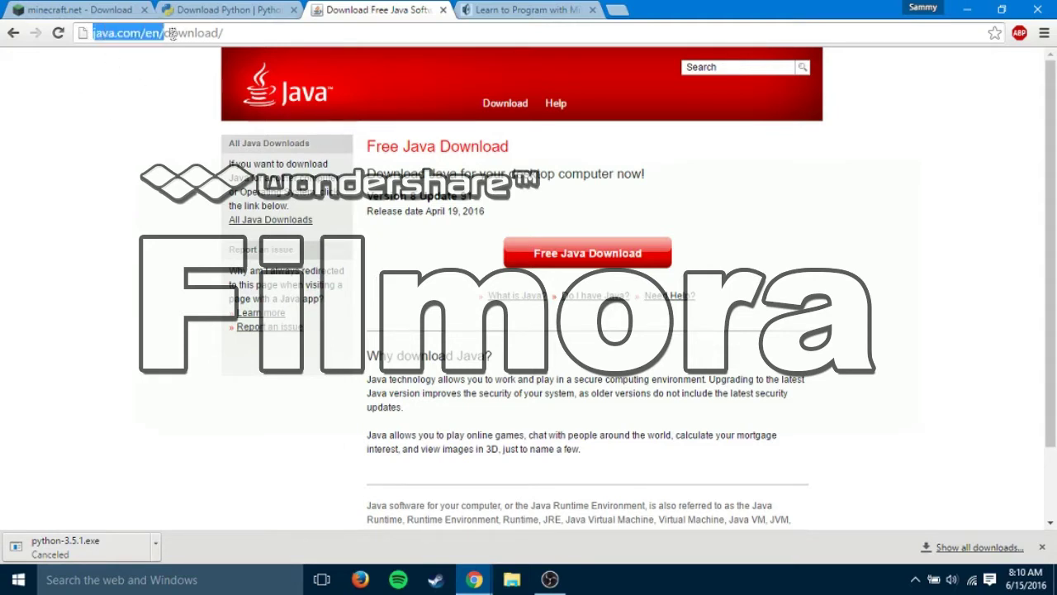
{"action": "left_click", "coordinate": [131, 60]}
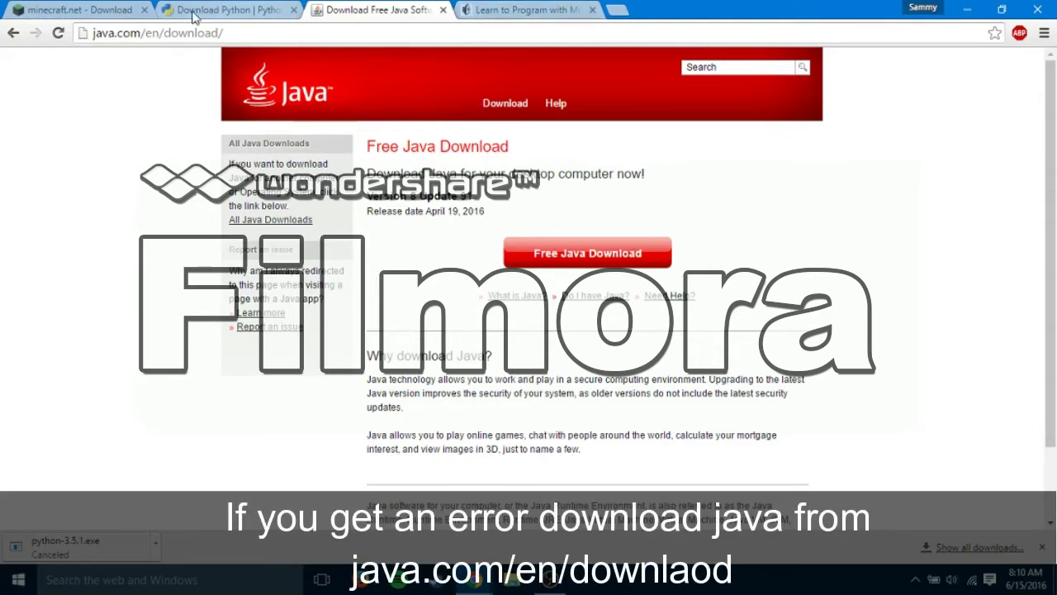
{"action": "left_click", "coordinate": [496, 8]}
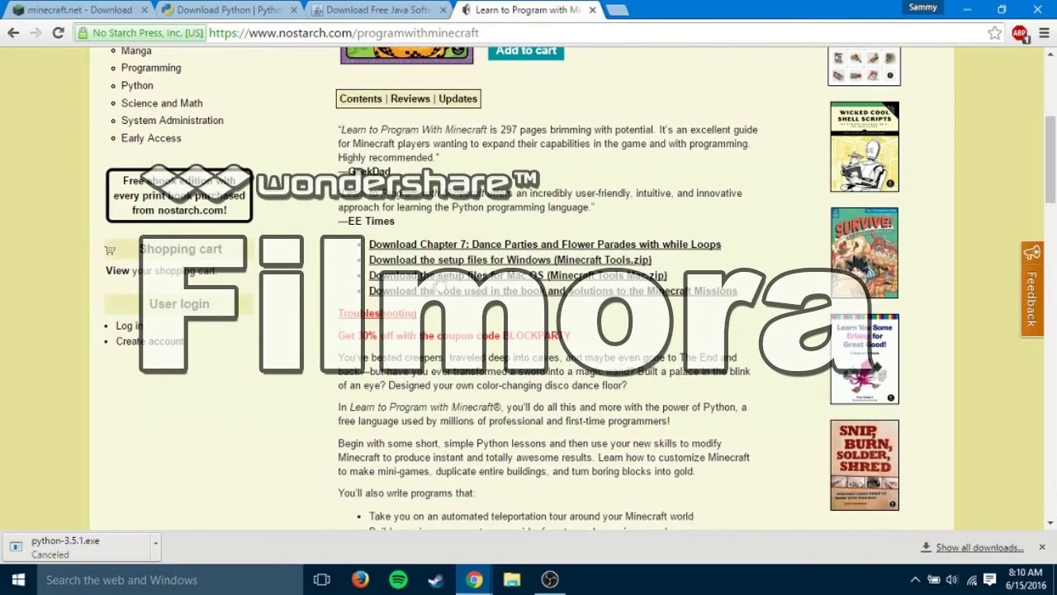
{"action": "scroll", "coordinate": [438, 279], "scroll_direction": "up", "scroll_amount": 4}
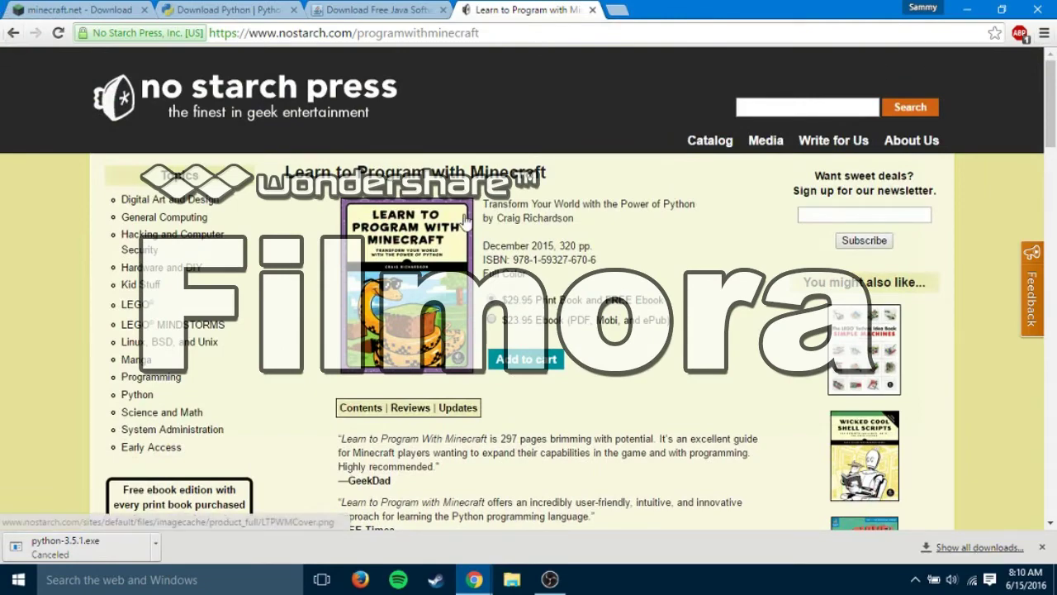
{"action": "scroll", "coordinate": [462, 219], "scroll_direction": "down", "scroll_amount": 2}
{"action": "scroll", "coordinate": [450, 217], "scroll_direction": "up", "scroll_amount": 2}
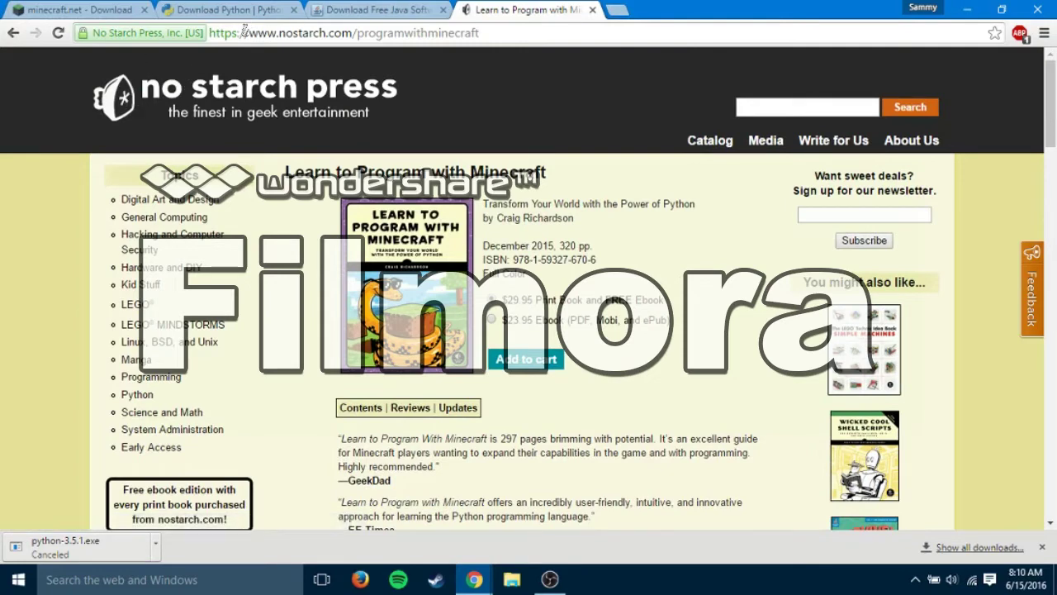
{"action": "left_click_drag", "start_coordinate": [248, 33], "coordinate": [279, 33]}
{"action": "left_click", "coordinate": [278, 33]}
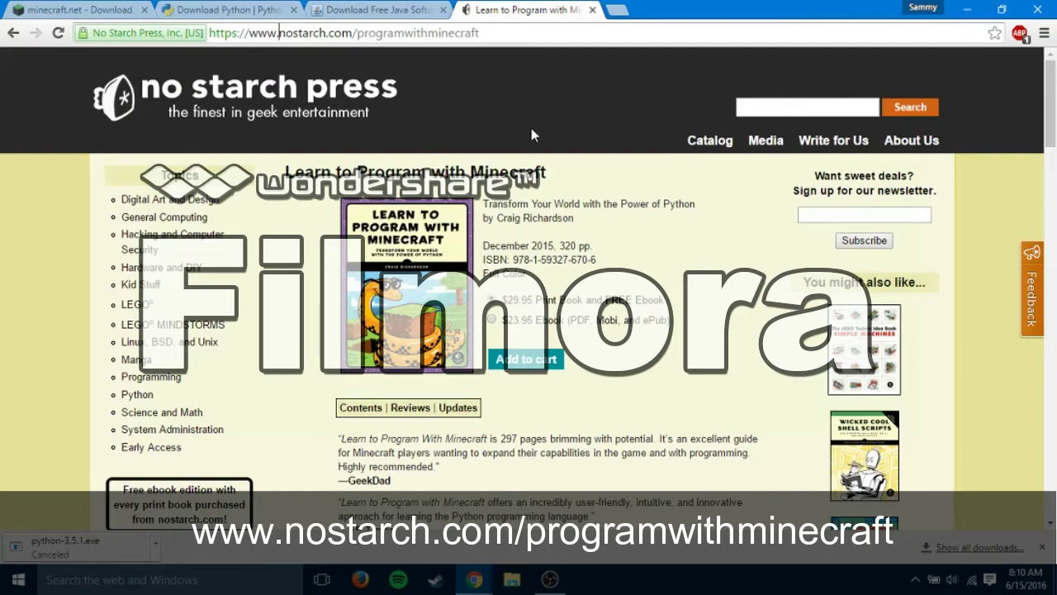
Download the Windows setup files (Minecraft Tools.zip) from the book page through its SourceForge project page
{"action": "scroll", "coordinate": [529, 132], "scroll_direction": "down", "scroll_amount": 4}
{"action": "scroll", "coordinate": [520, 165], "scroll_direction": "up", "scroll_amount": 4}
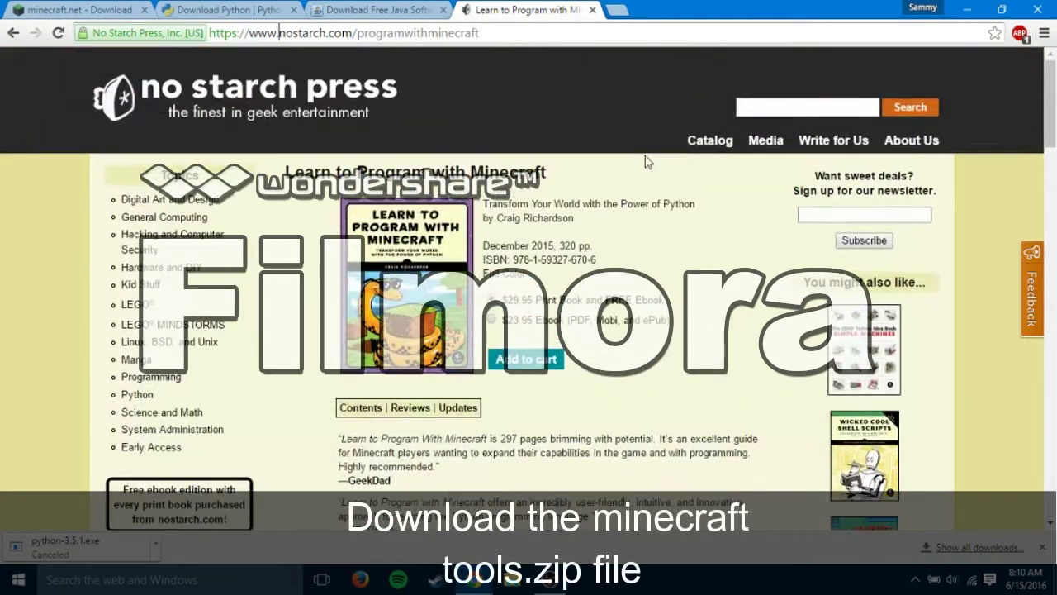
{"action": "left_click_drag", "start_coordinate": [677, 290], "coordinate": [725, 289]}
{"action": "left_click", "coordinate": [724, 289]}
{"action": "scroll", "coordinate": [479, 171], "scroll_direction": "down", "scroll_amount": 2}
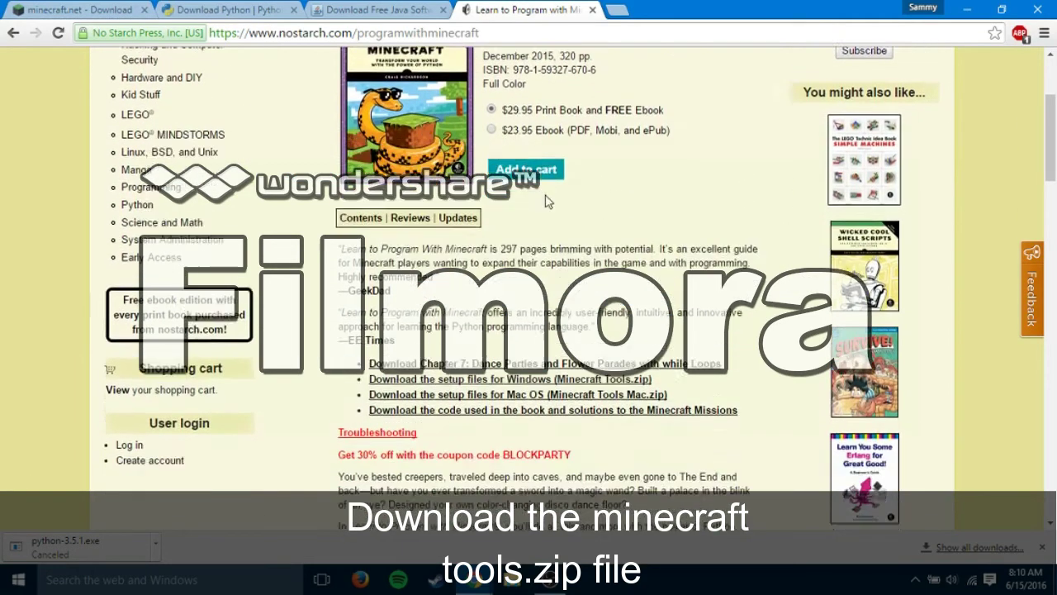
{"action": "scroll", "coordinate": [545, 202], "scroll_direction": "down", "scroll_amount": 1}
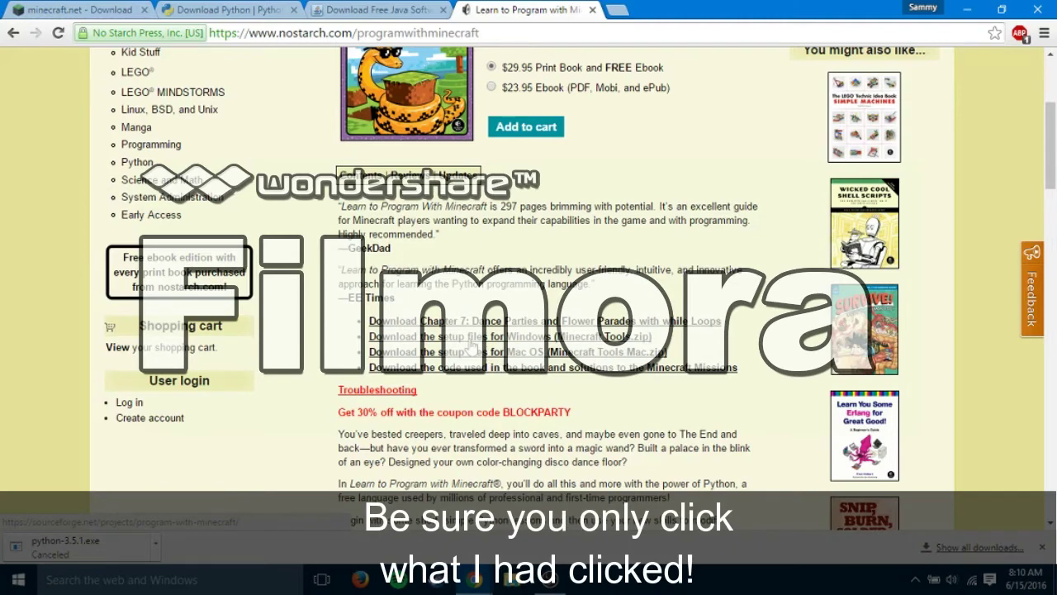
{"action": "left_click", "coordinate": [470, 344]}
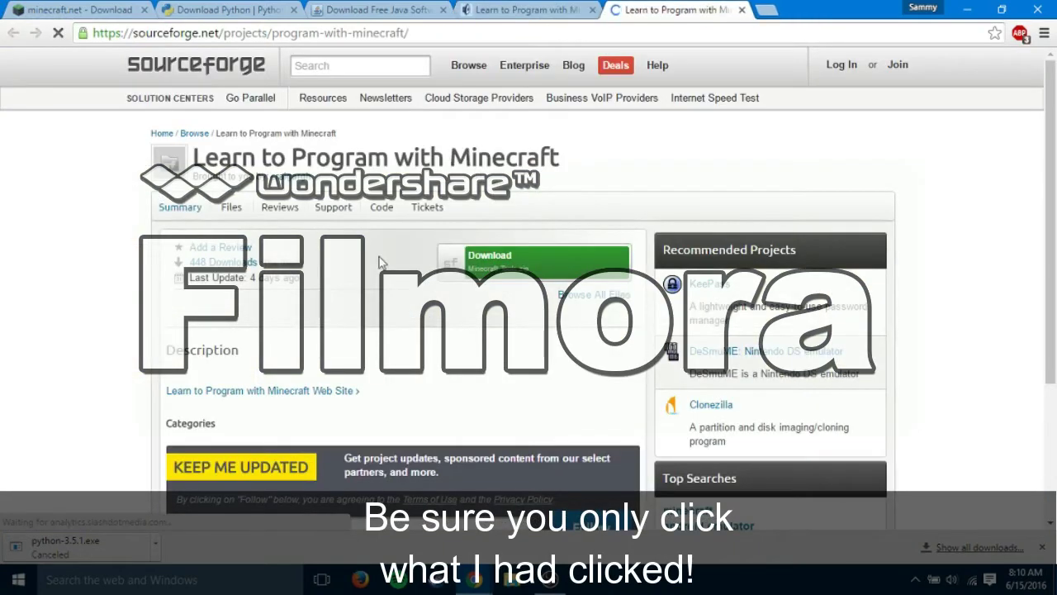
{"action": "left_click", "coordinate": [522, 266]}
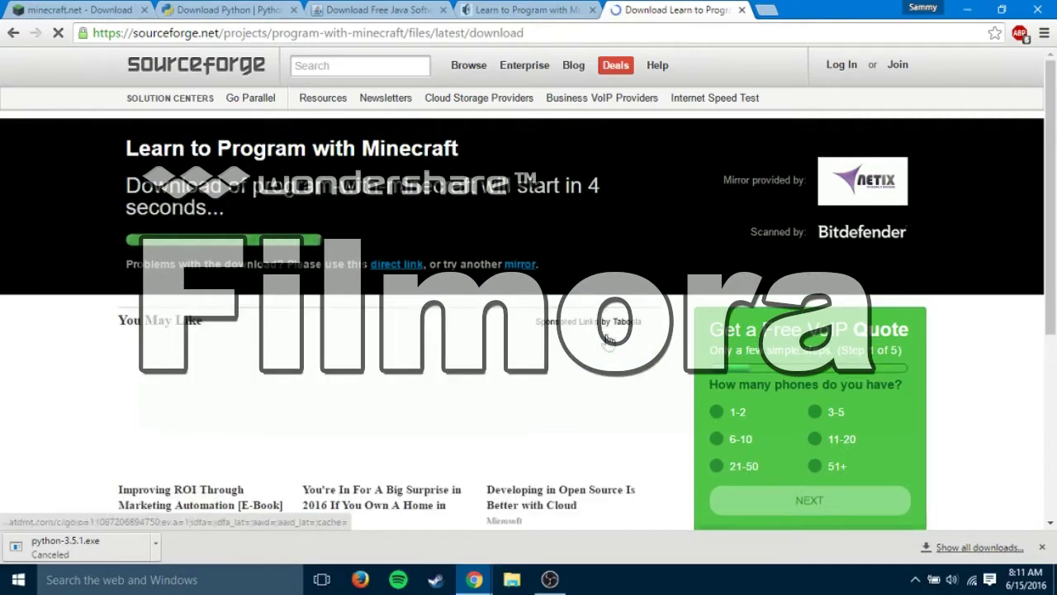
Move the browser window down to uncover the desktop and create a new folder there
{"action": "left_click_drag", "start_coordinate": [821, 9], "coordinate": [743, 195]}
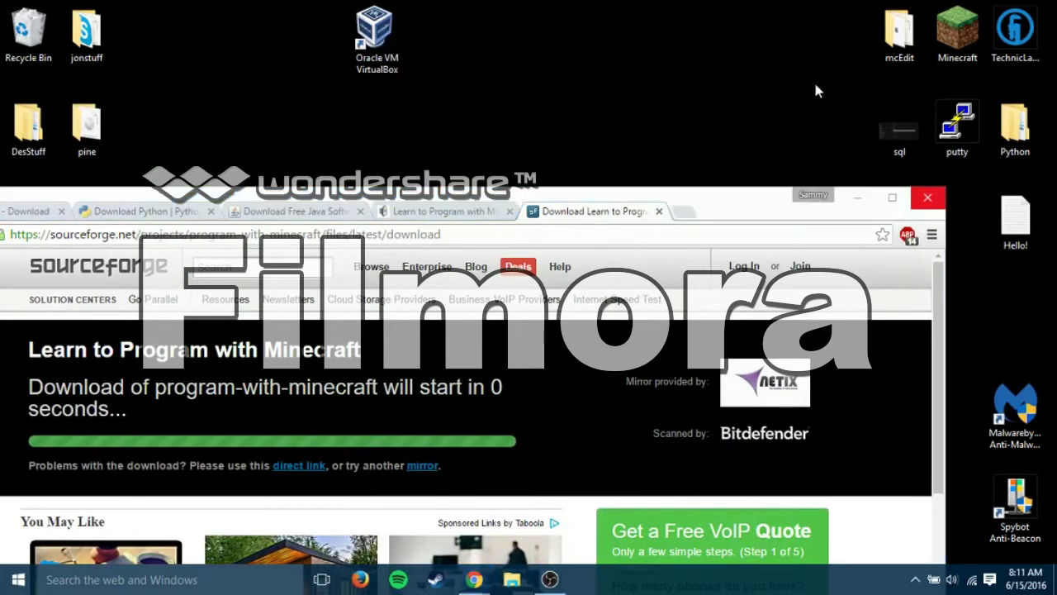
{"action": "right_click", "coordinate": [814, 83]}
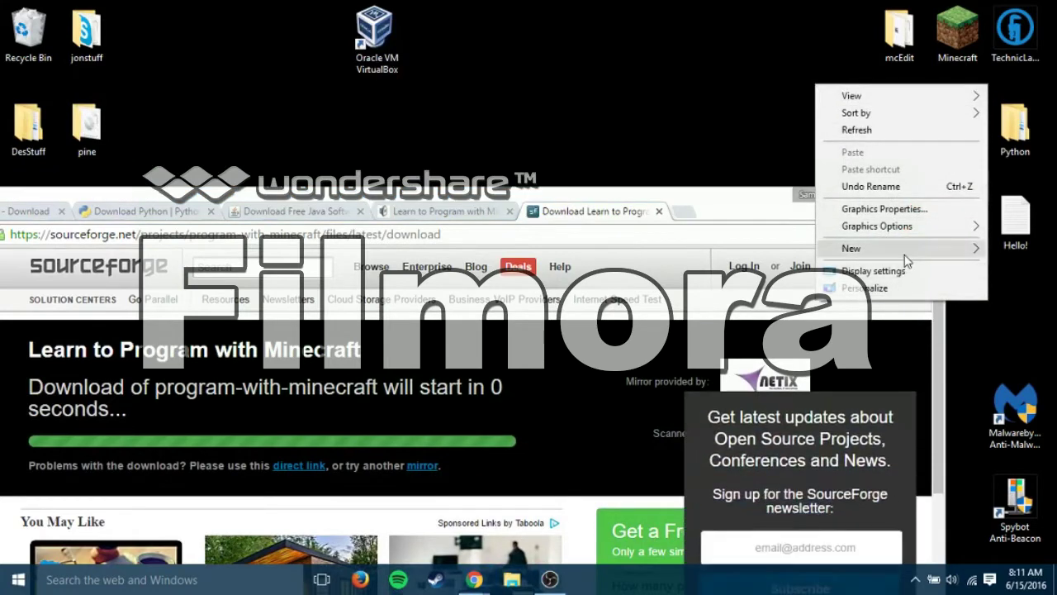
{"action": "mouse_move", "coordinate": [909, 249]}
{"action": "left_click", "coordinate": [709, 250]}
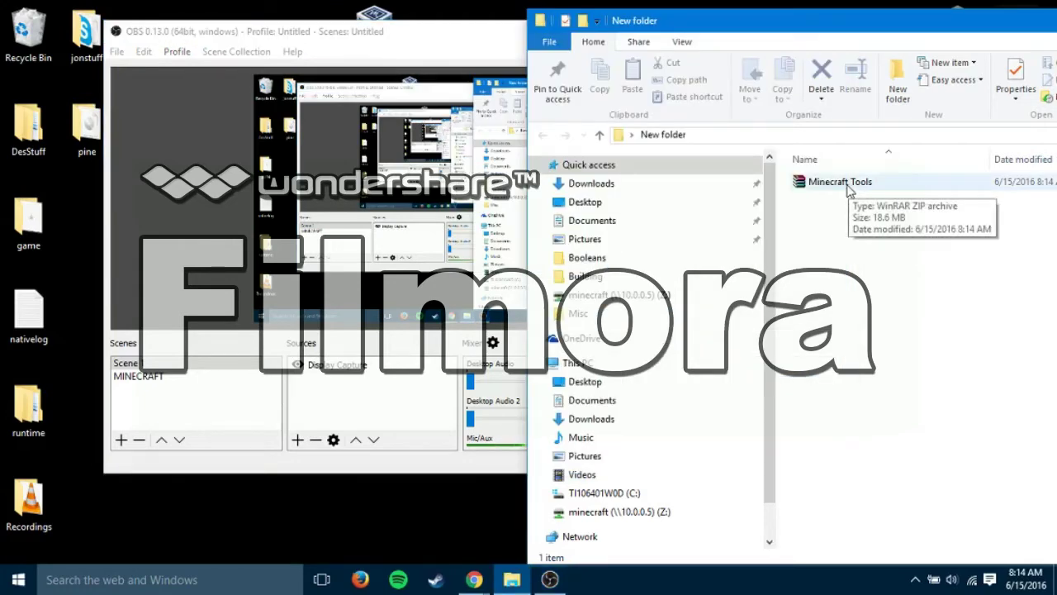
Close the OBS window, and reposition the New folder icon and its open folder window on the desktop
{"action": "left_click_drag", "start_coordinate": [786, 22], "coordinate": [318, 287]}
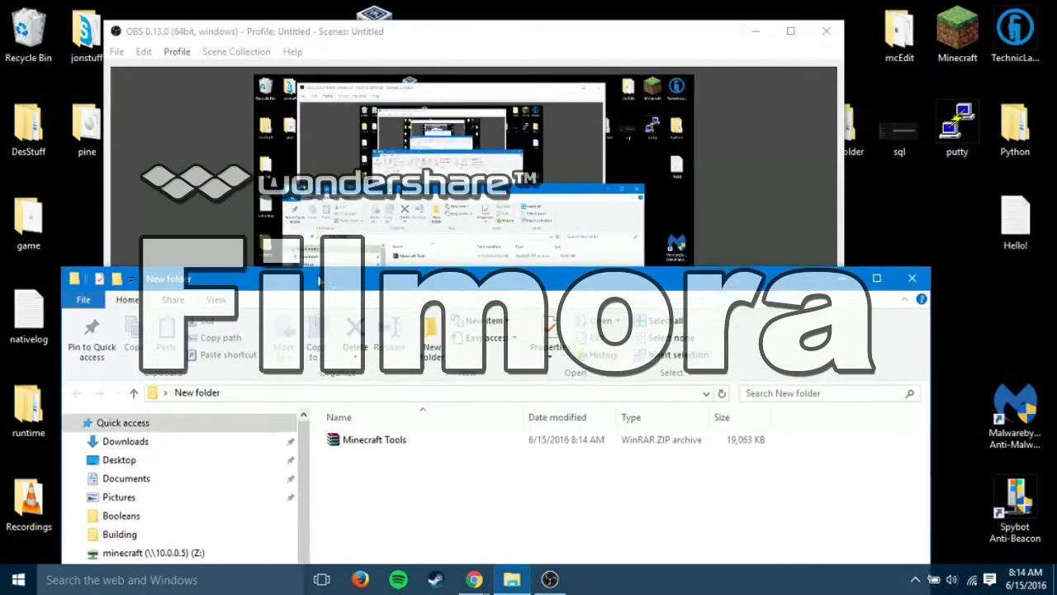
{"action": "left_click", "coordinate": [826, 30]}
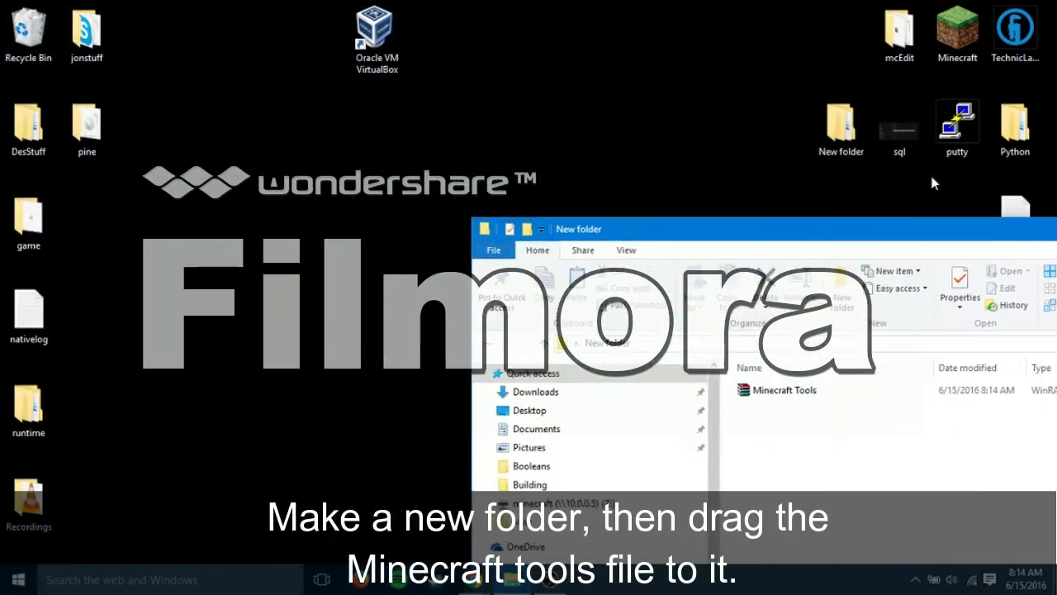
{"action": "left_click_drag", "start_coordinate": [840, 124], "coordinate": [321, 130]}
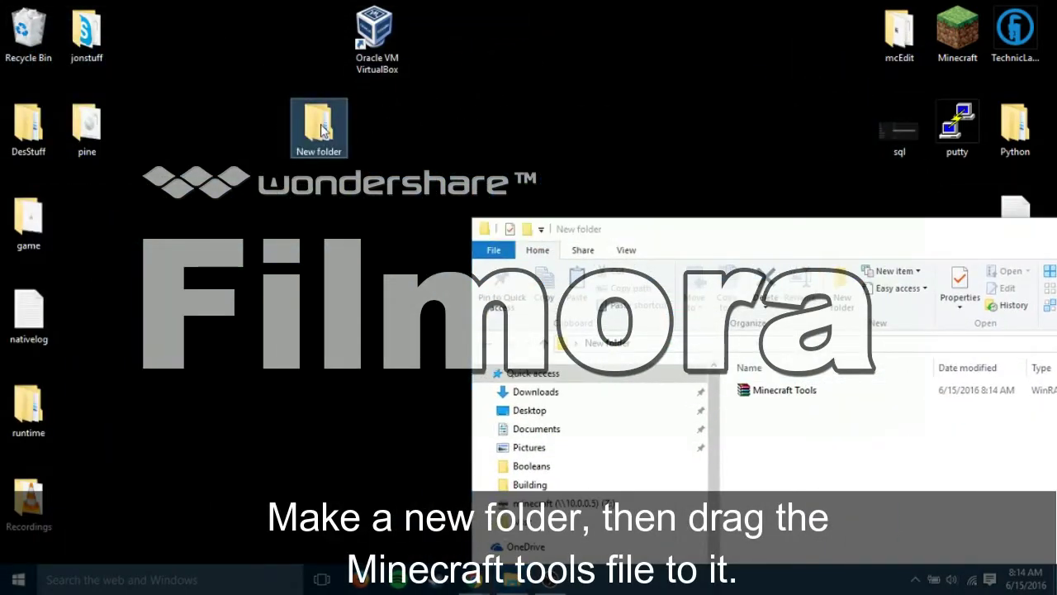
{"action": "left_click", "coordinate": [694, 252]}
{"action": "left_click_drag", "start_coordinate": [720, 237], "coordinate": [347, 33]}
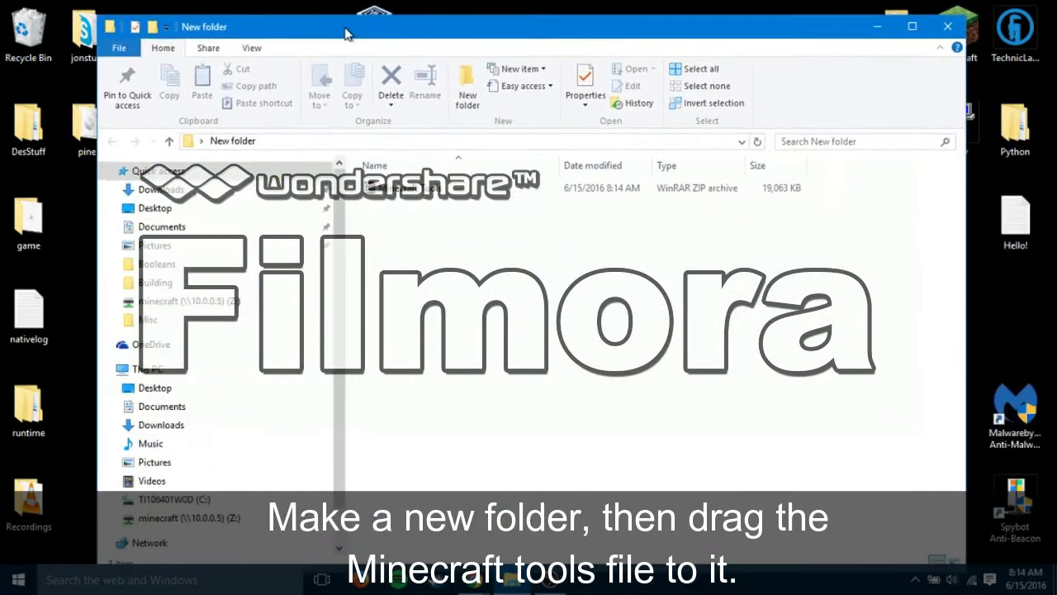
Extract the Minecraft Tools archive into the same New folder with WinRAR's Extract Here
{"action": "left_click", "coordinate": [427, 193]}
{"action": "right_click", "coordinate": [428, 193]}
{"action": "left_click", "coordinate": [384, 211]}
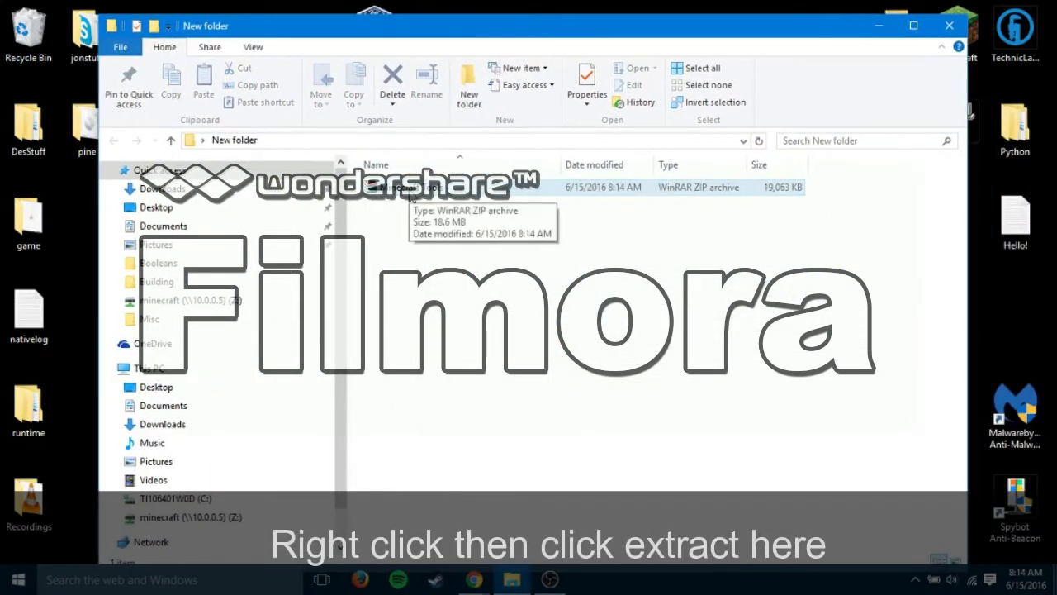
{"action": "right_click", "coordinate": [410, 197]}
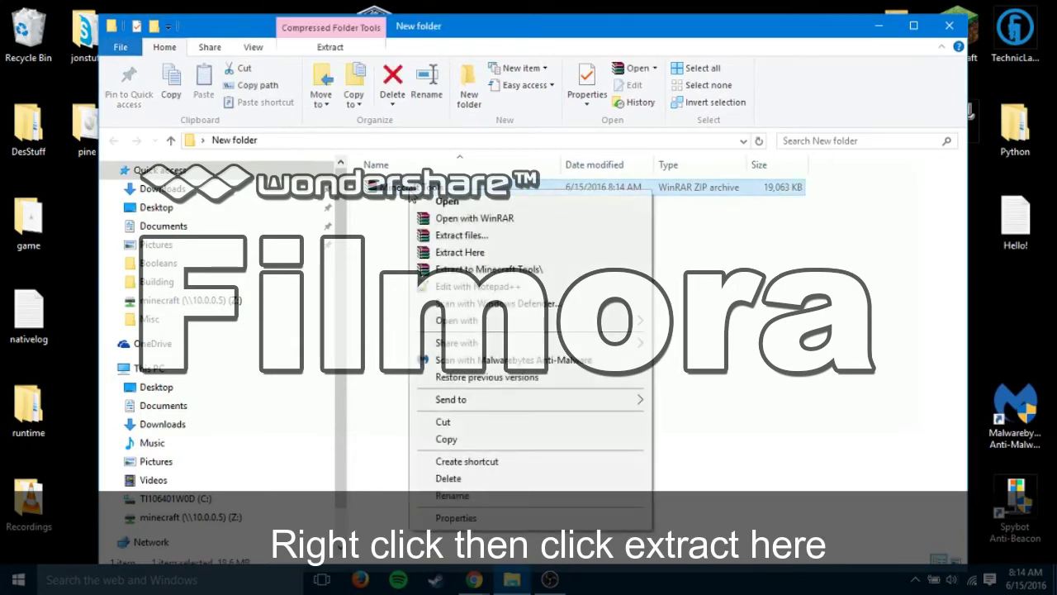
{"action": "left_click", "coordinate": [440, 253]}
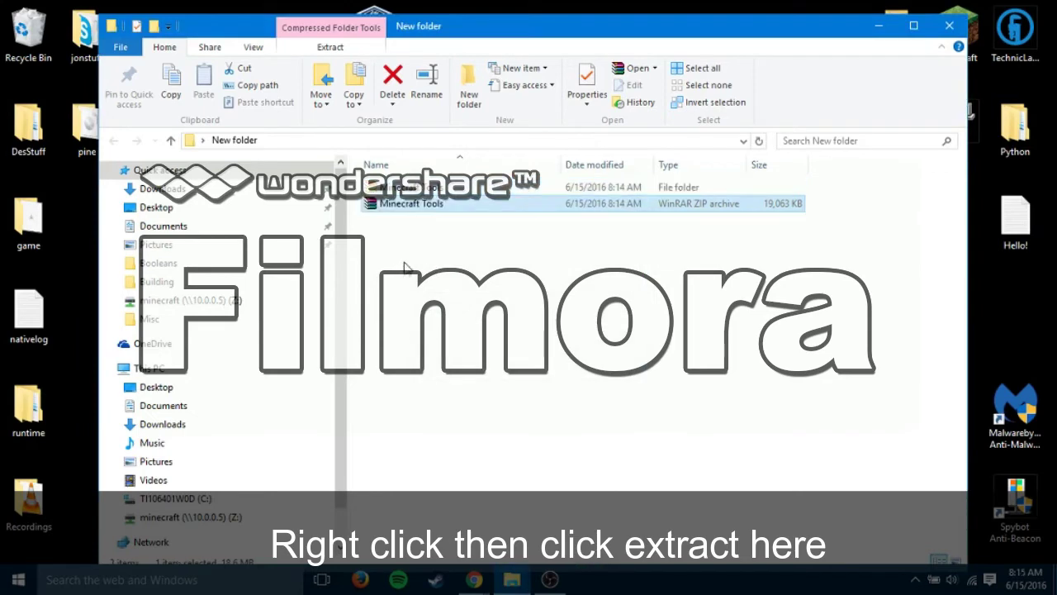
Run the Install_API batch file from the extracted Minecraft Tools folder and close its command window
{"action": "double_click", "coordinate": [407, 188]}
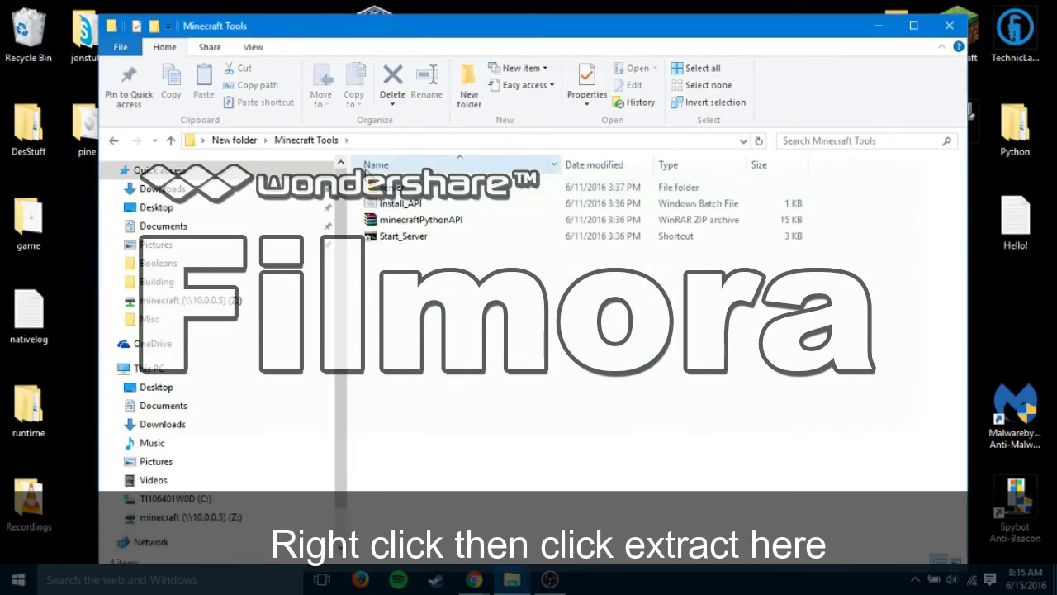
{"action": "left_click", "coordinate": [437, 205]}
{"action": "double_click", "coordinate": [437, 205]}
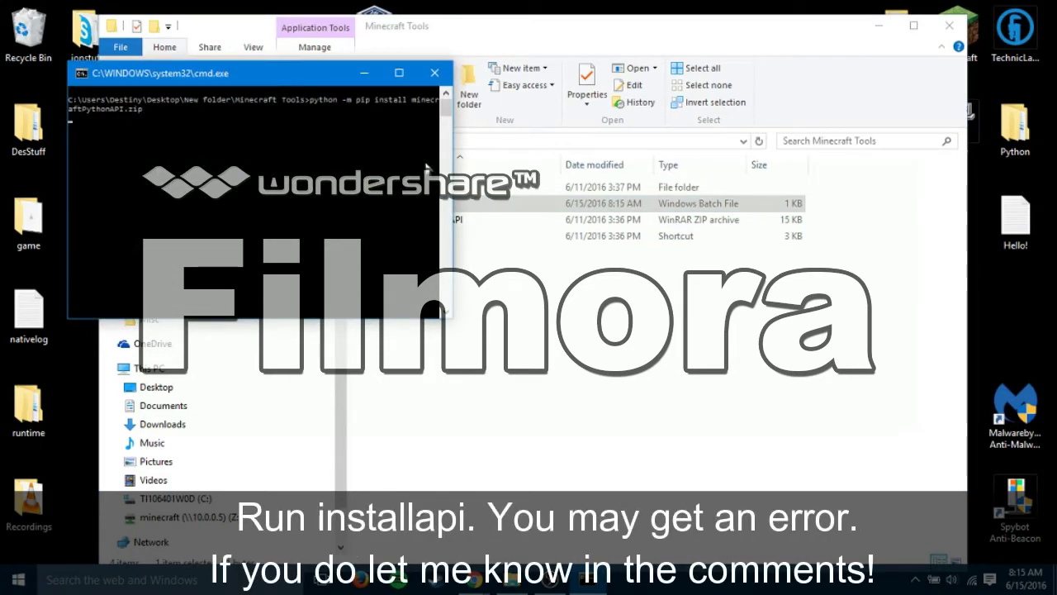
{"action": "left_click_drag", "start_coordinate": [458, 165], "coordinate": [543, 165]}
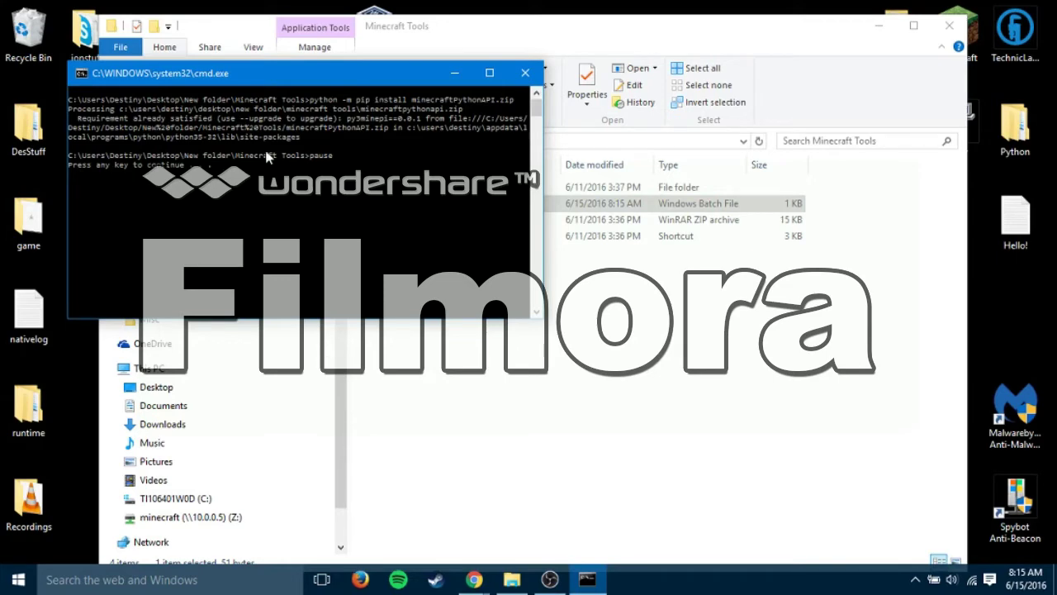
{"action": "left_click", "coordinate": [524, 72]}
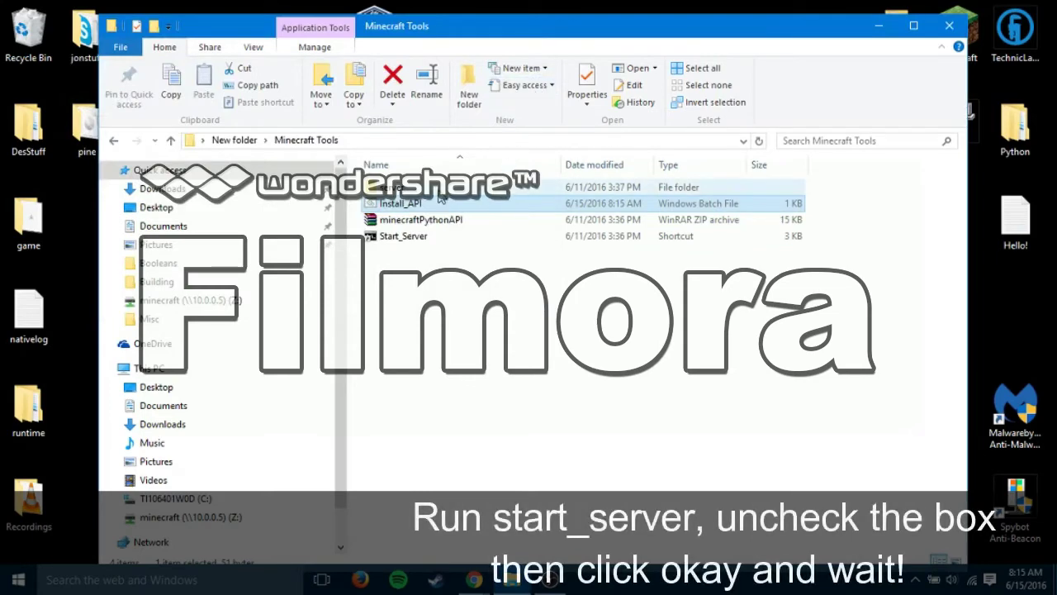
Run Start_Server with its always-ask security option turned off, and move and widen the server console window
{"action": "left_click", "coordinate": [423, 244]}
{"action": "double_click", "coordinate": [423, 245]}
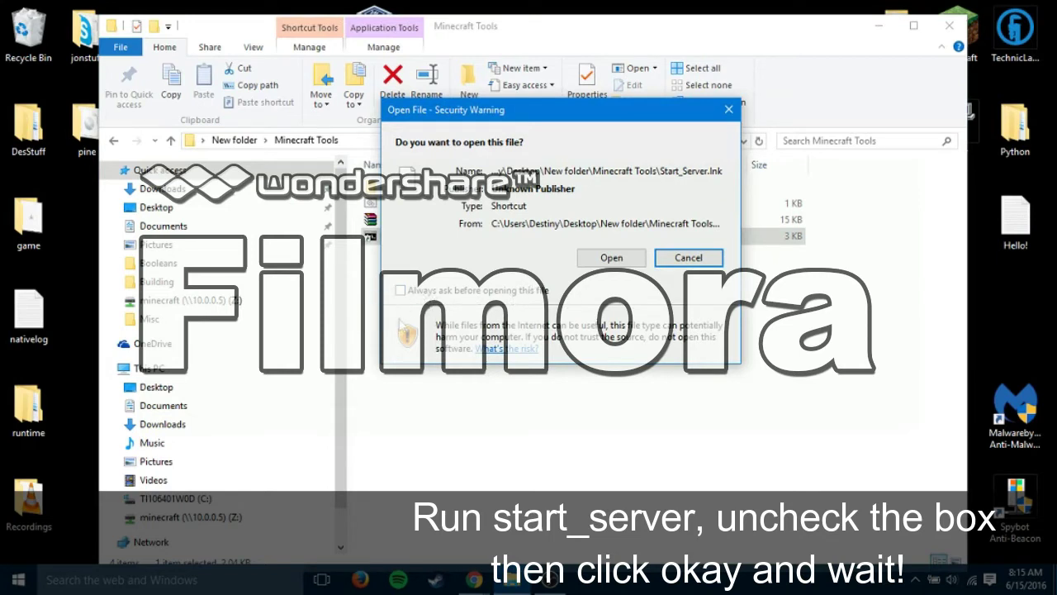
{"action": "left_click", "coordinate": [611, 258]}
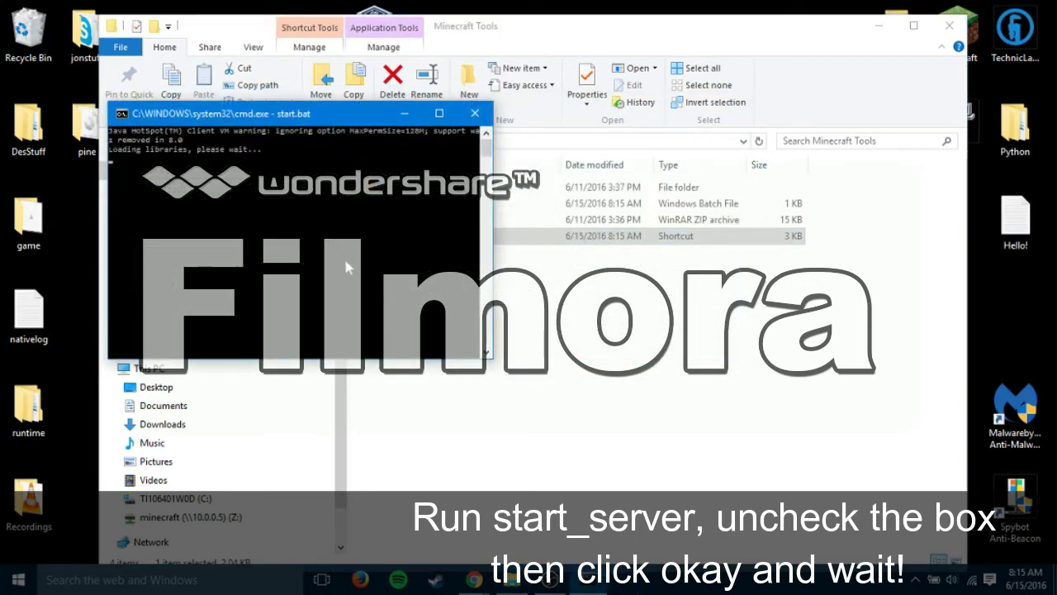
{"action": "left_click_drag", "start_coordinate": [270, 114], "coordinate": [469, 84]}
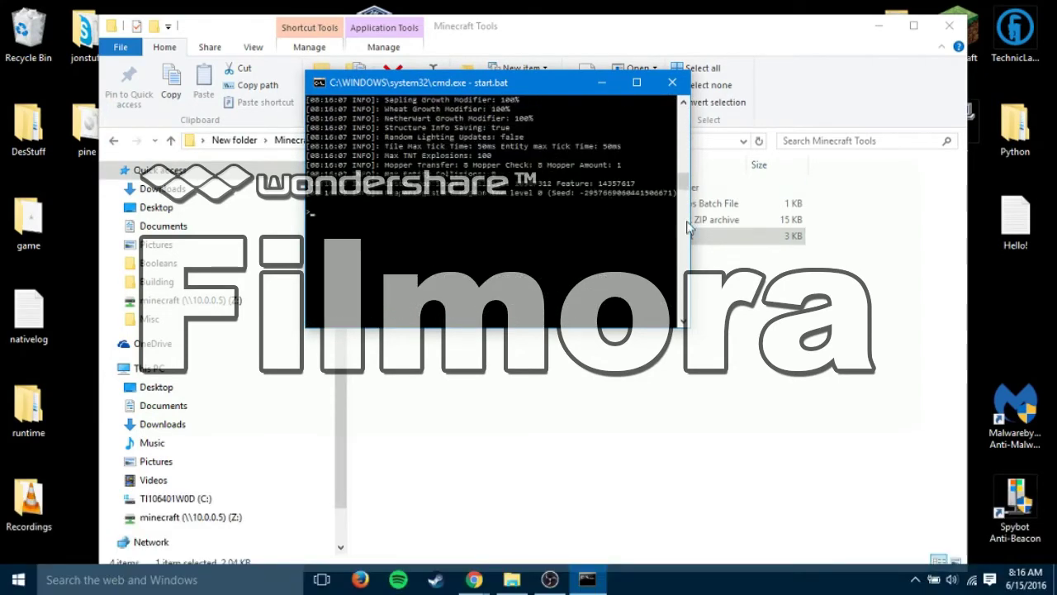
{"action": "left_click_drag", "start_coordinate": [690, 219], "coordinate": [717, 239]}
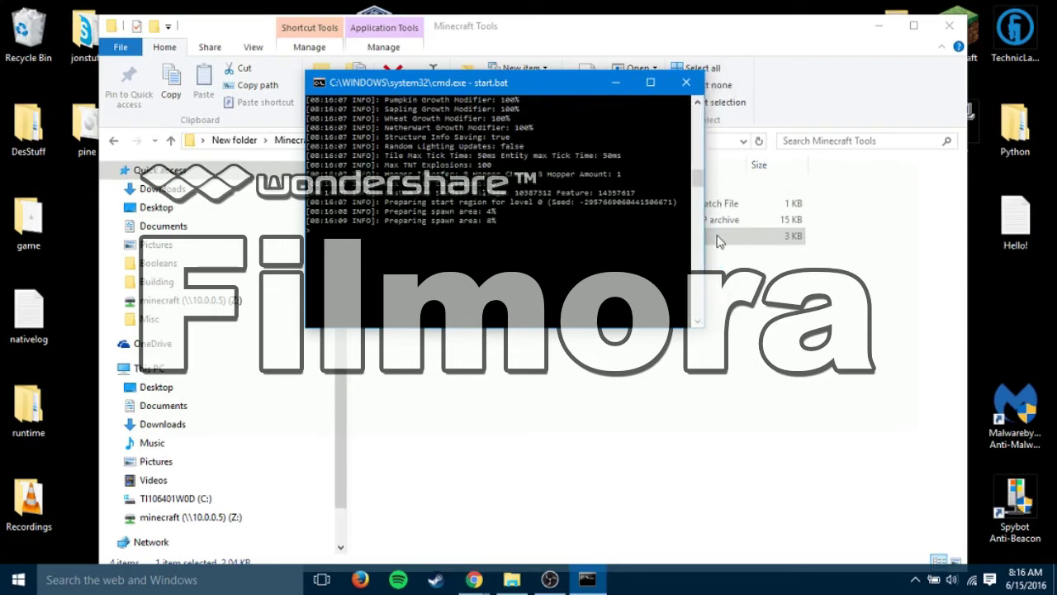
Look through the server folder and its plugins subfolder, return to the Minecraft Tools folder, and minimize the window
{"action": "left_click", "coordinate": [750, 366]}
{"action": "double_click", "coordinate": [488, 196]}
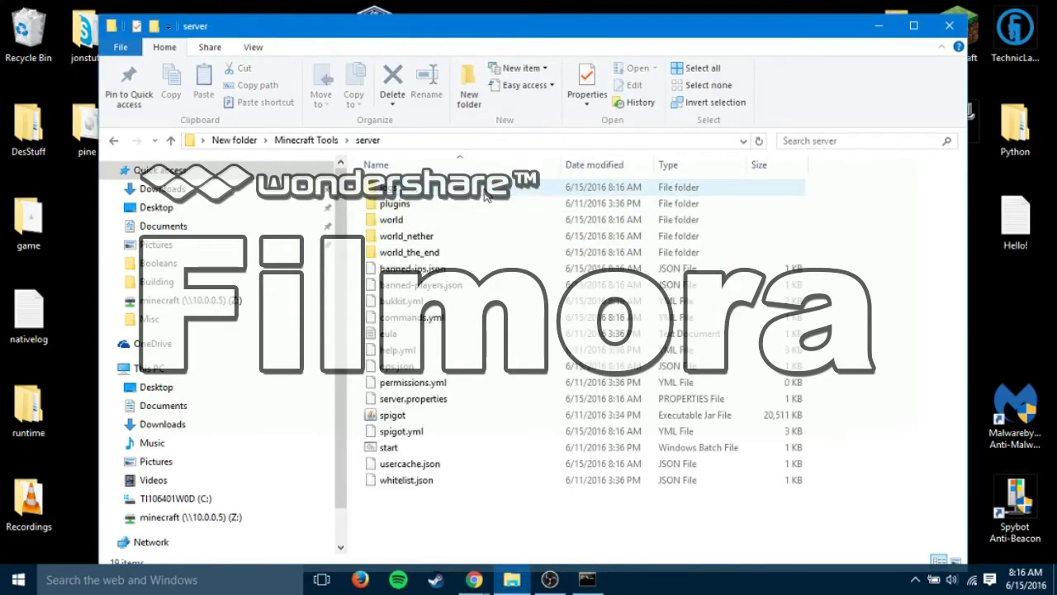
{"action": "double_click", "coordinate": [469, 205]}
{"action": "left_click_drag", "start_coordinate": [507, 370], "coordinate": [384, 276]}
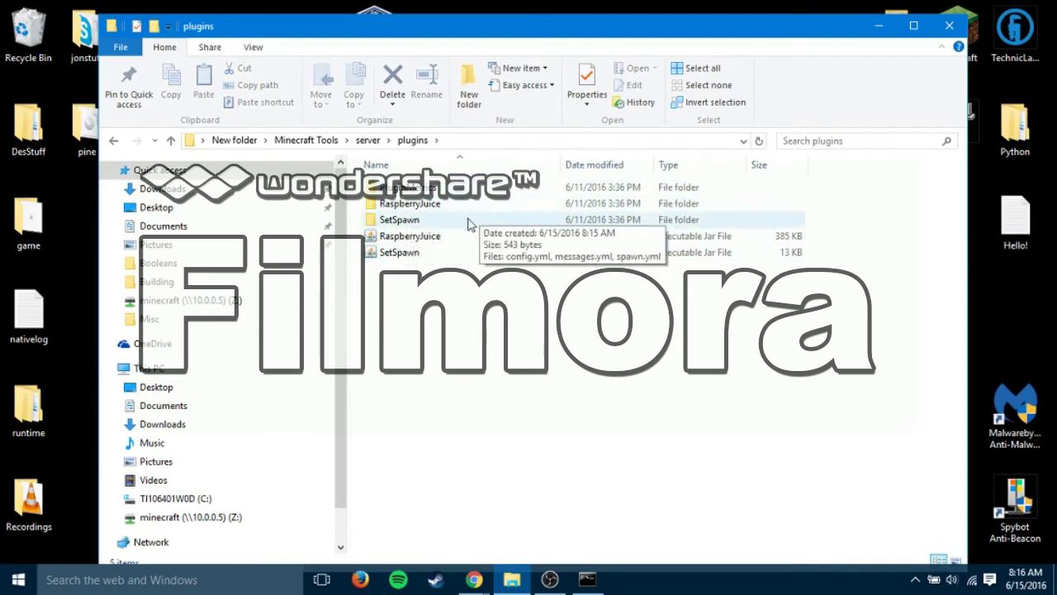
{"action": "left_click_drag", "start_coordinate": [467, 264], "coordinate": [469, 322]}
{"action": "left_click", "coordinate": [367, 143]}
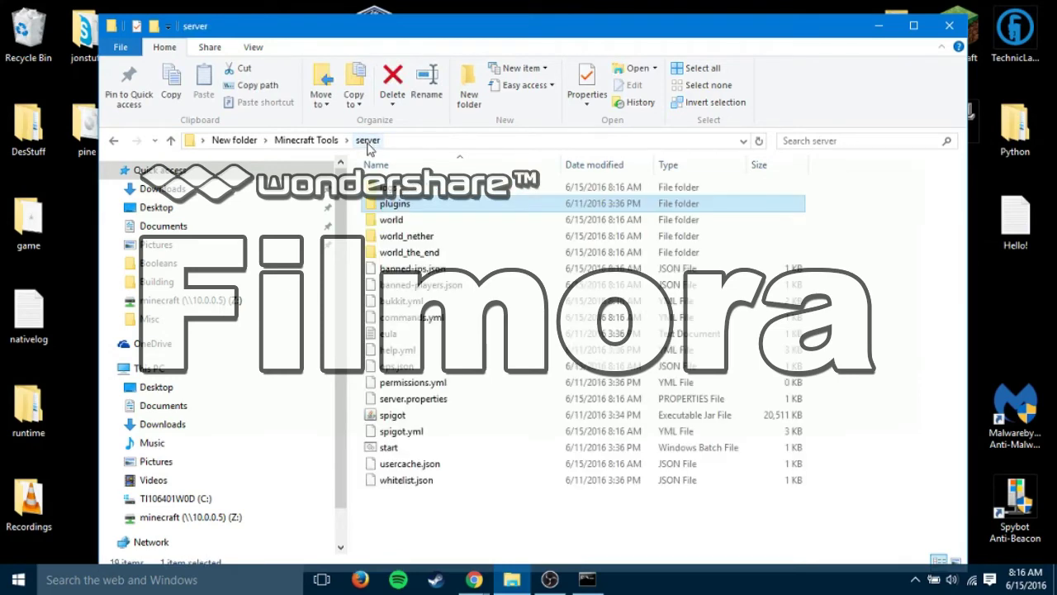
{"action": "left_click", "coordinate": [305, 140]}
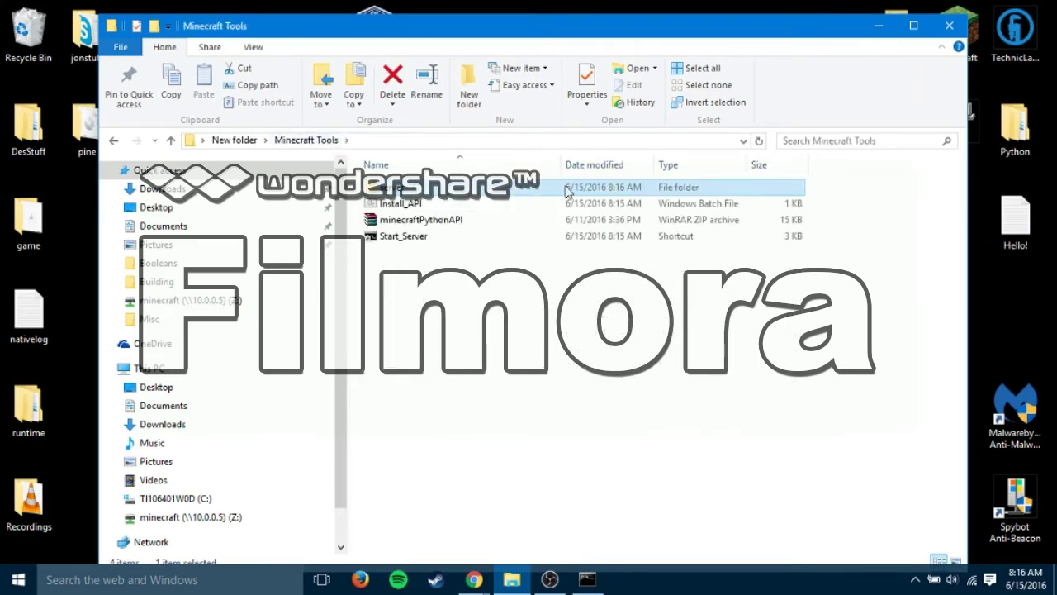
{"action": "double_click", "coordinate": [505, 189]}
{"action": "left_click", "coordinate": [878, 26]}
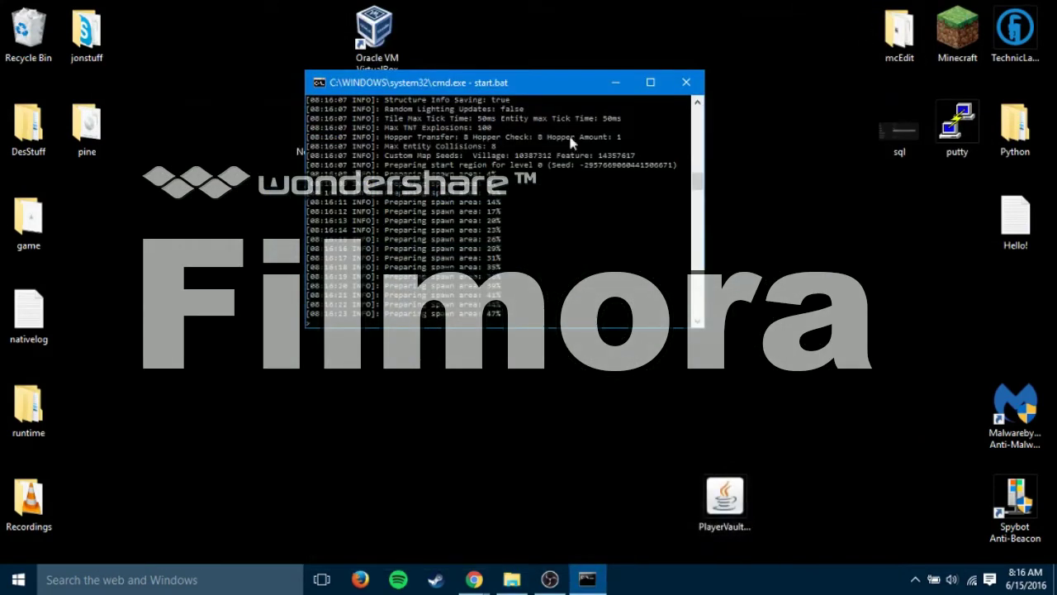
Open the Minecraft launcher from the desktop, arrange it beside the server console, and start the game with the OptiFine profile
{"action": "left_click_drag", "start_coordinate": [487, 80], "coordinate": [505, 46]}
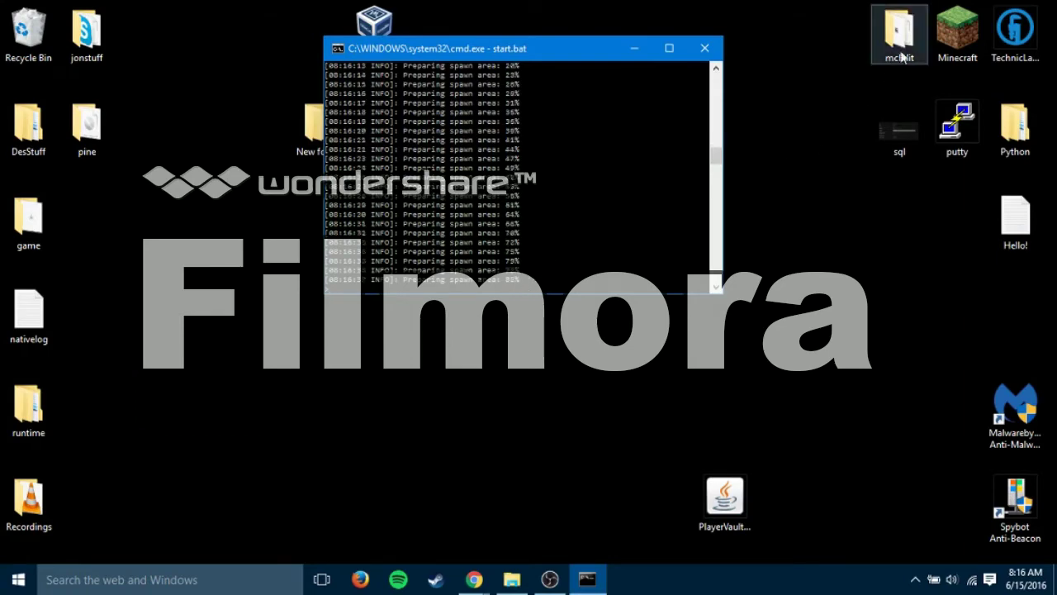
{"action": "double_click", "coordinate": [958, 33]}
{"action": "left_click_drag", "start_coordinate": [437, 49], "coordinate": [268, 37]}
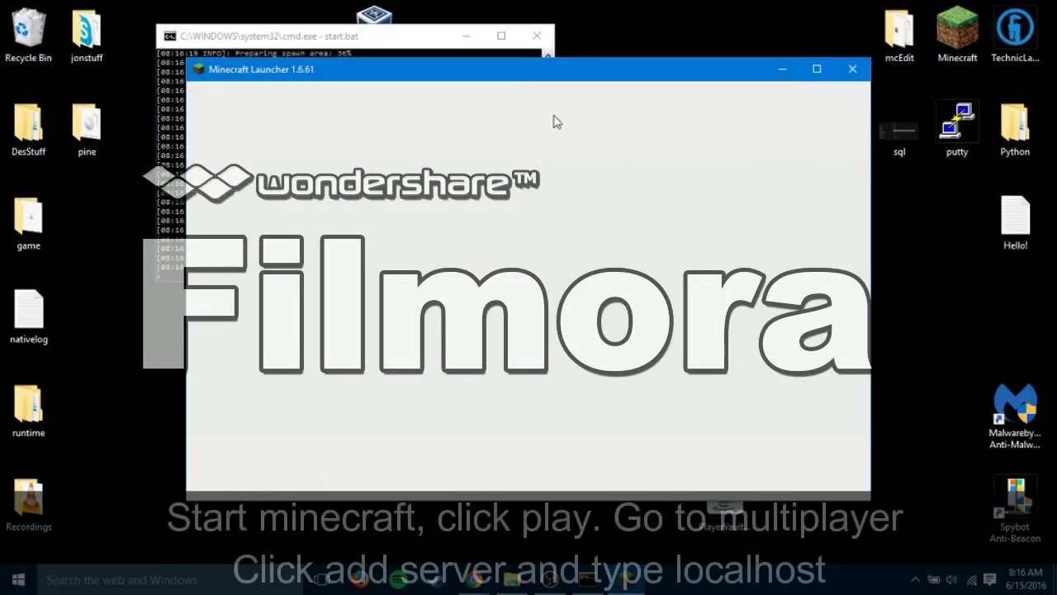
{"action": "left_click_drag", "start_coordinate": [520, 73], "coordinate": [625, 78]}
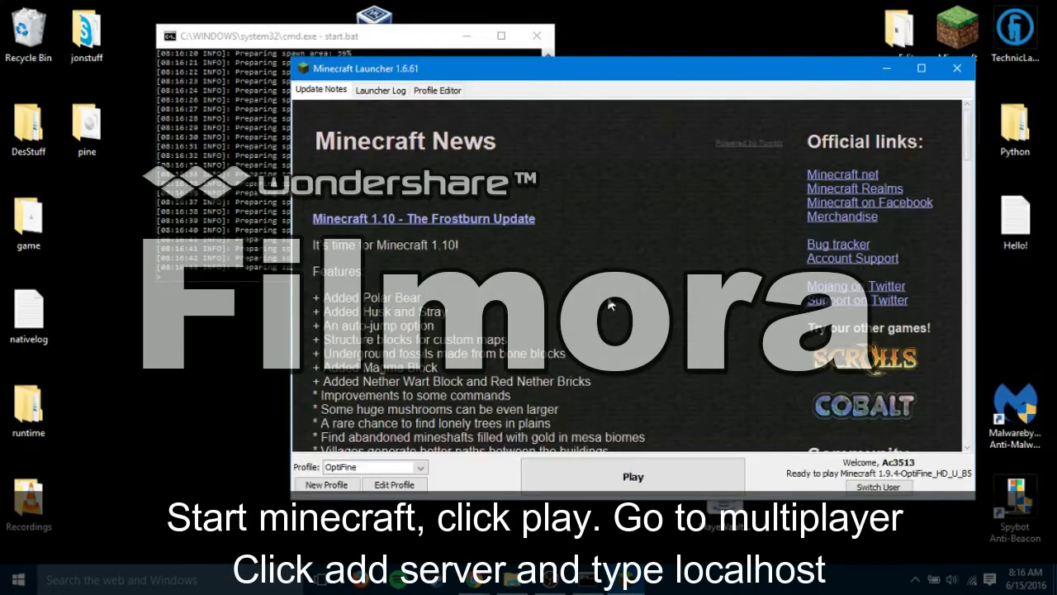
{"action": "left_click", "coordinate": [654, 481]}
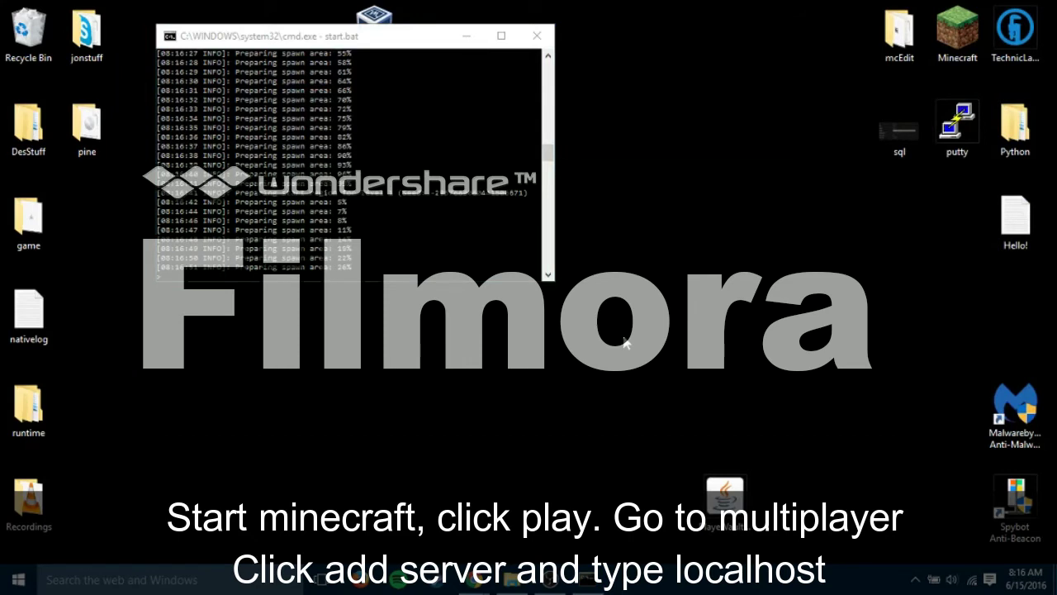
Check the spawn area preparation log in the server console while Minecraft loads
{"action": "left_click", "coordinate": [374, 227]}
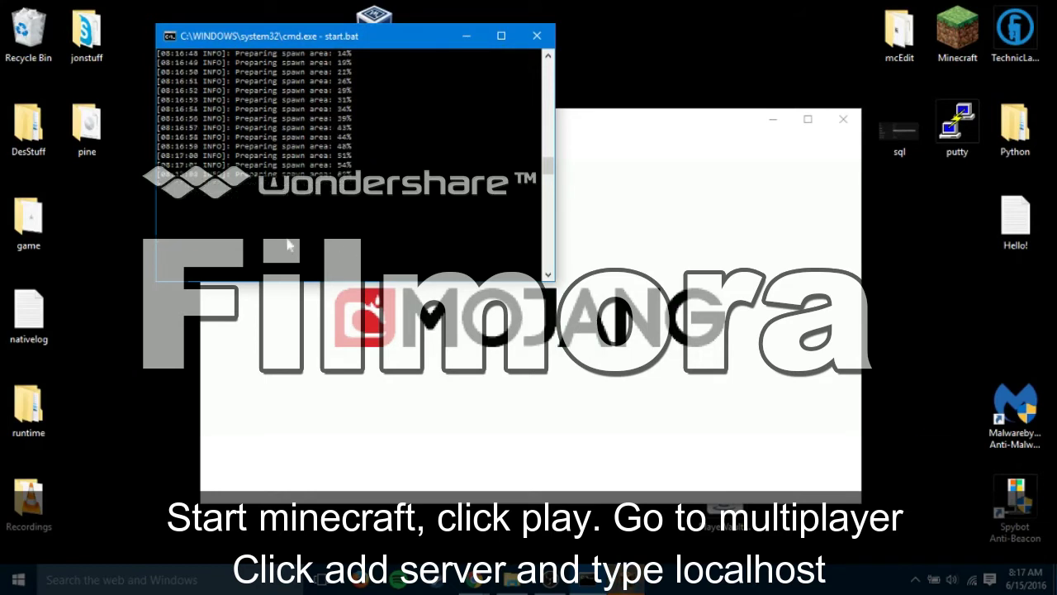
{"action": "left_click", "coordinate": [615, 122]}
{"action": "left_click", "coordinate": [450, 103]}
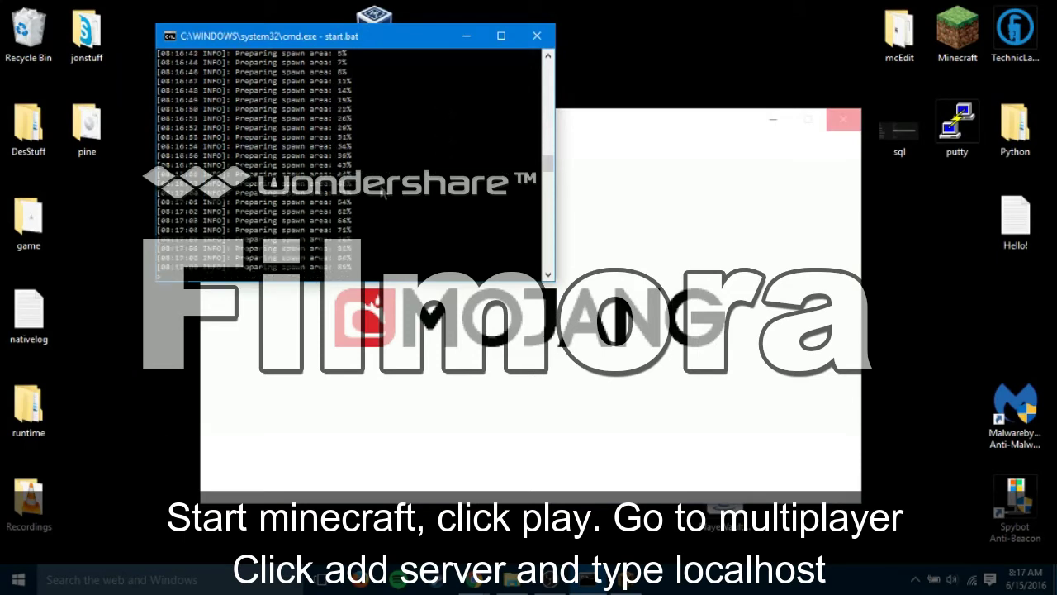
{"action": "scroll", "coordinate": [382, 191], "scroll_direction": "up", "scroll_amount": 2}
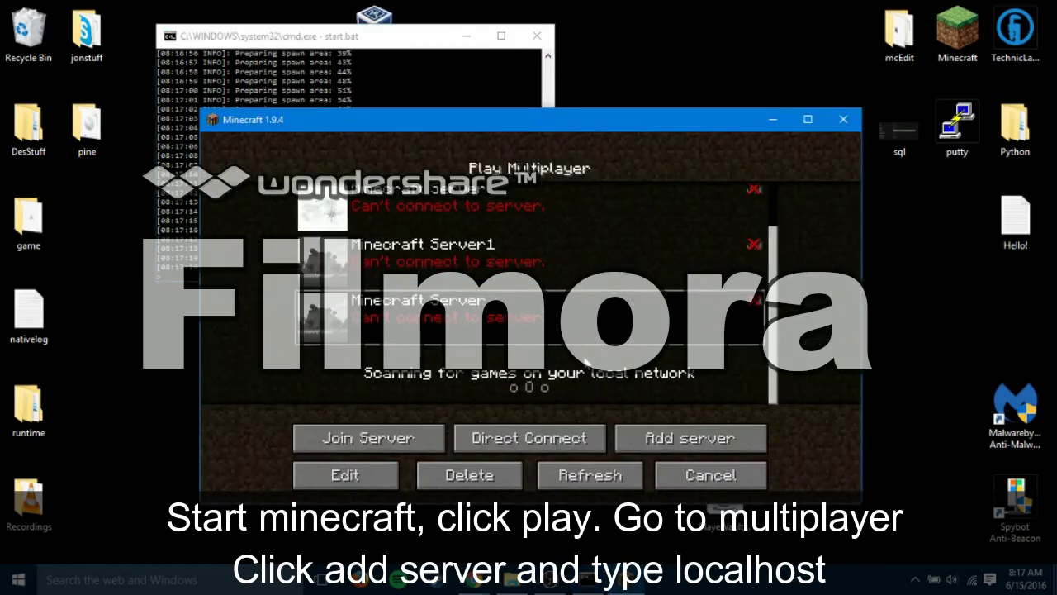
Check the server console log for the end of startup, and return to the multiplayer server list
{"action": "left_click", "coordinate": [343, 475]}
{"action": "left_click", "coordinate": [552, 448]}
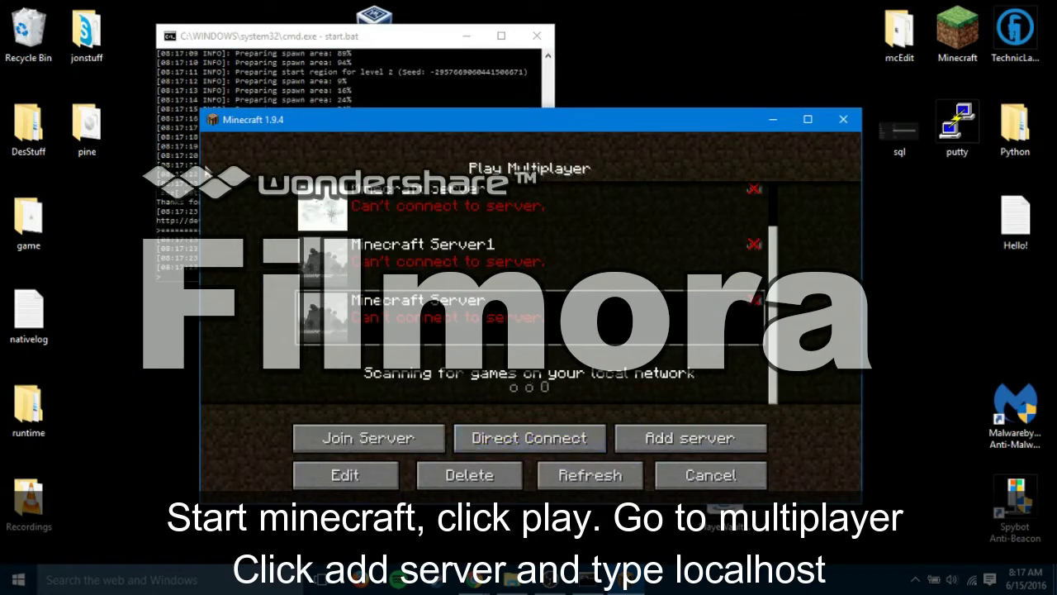
{"action": "left_click", "coordinate": [187, 154]}
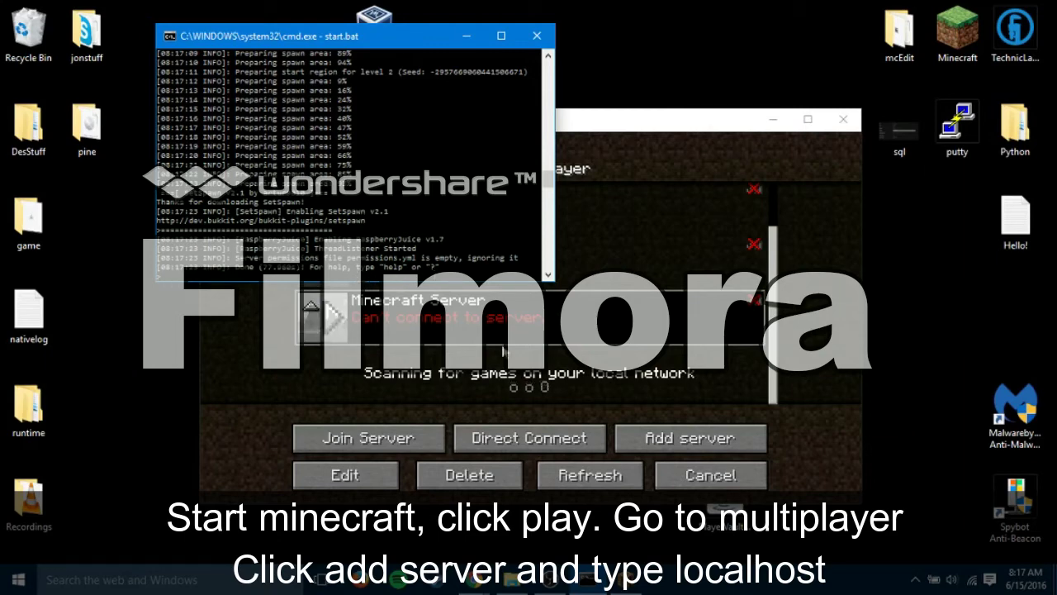
{"action": "left_click", "coordinate": [319, 335]}
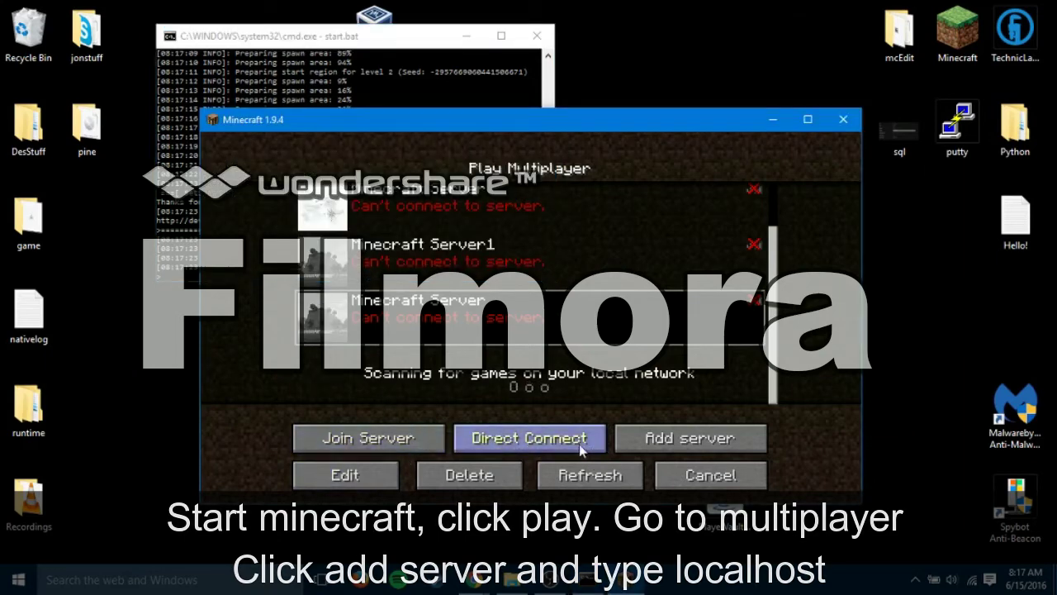
Add a server named Minecraft Server with the address localhost and refresh the multiplayer list
{"action": "left_click", "coordinate": [653, 439]}
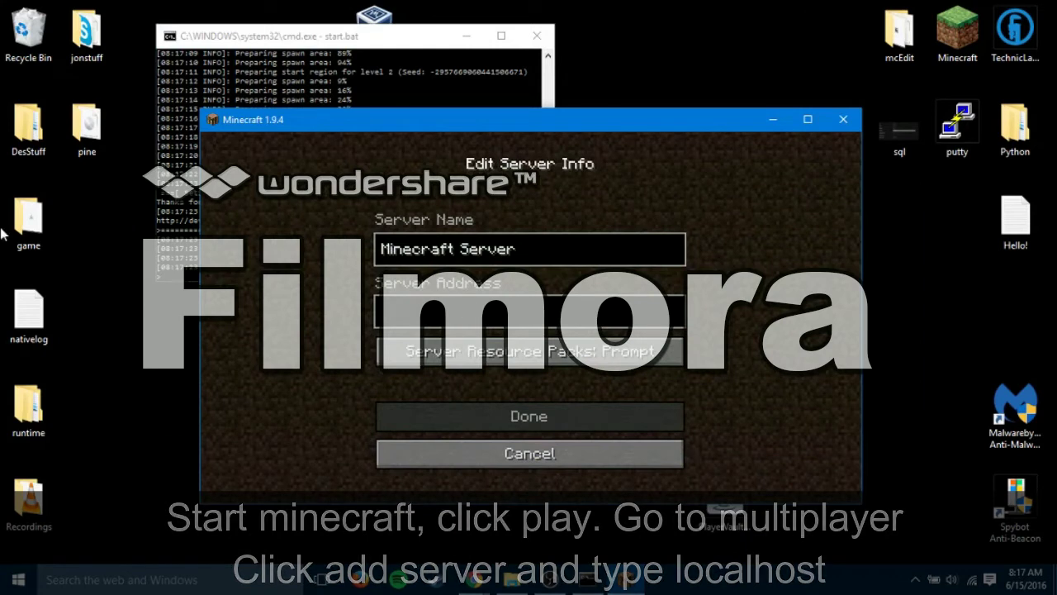
{"action": "type", "text": "loca"}
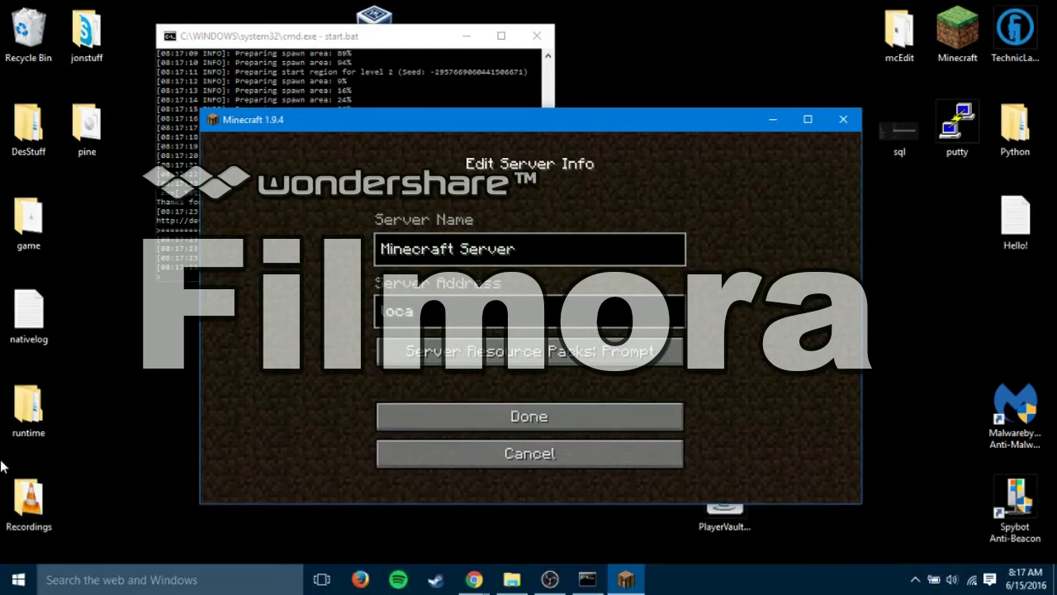
{"action": "type", "text": "lhost"}
{"action": "left_click", "coordinate": [549, 419]}
{"action": "left_click", "coordinate": [582, 472]}
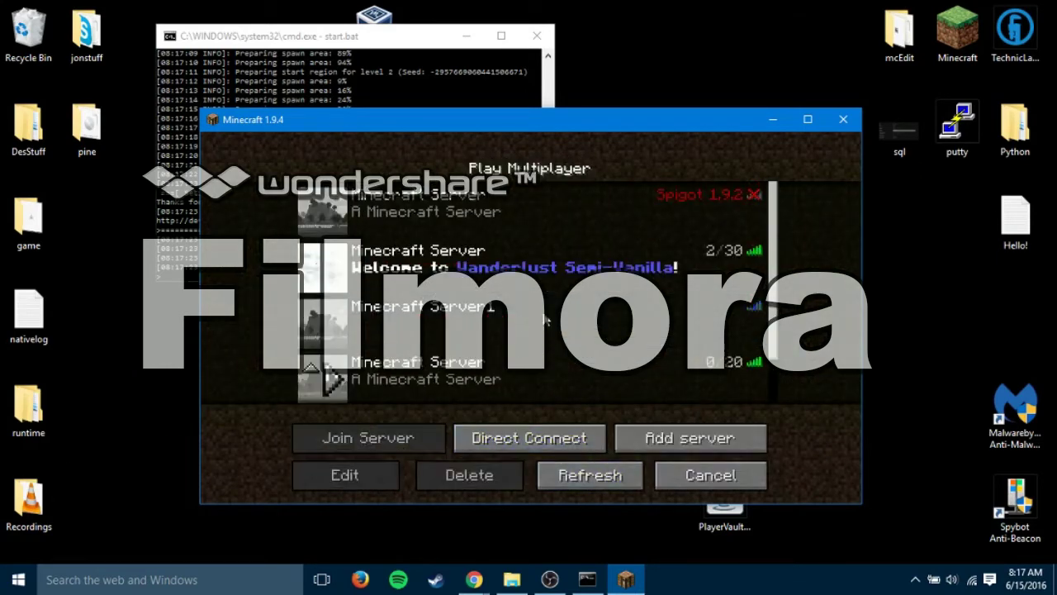
Join the server through Direct Connect with the address localhost
{"action": "left_click", "coordinate": [513, 438]}
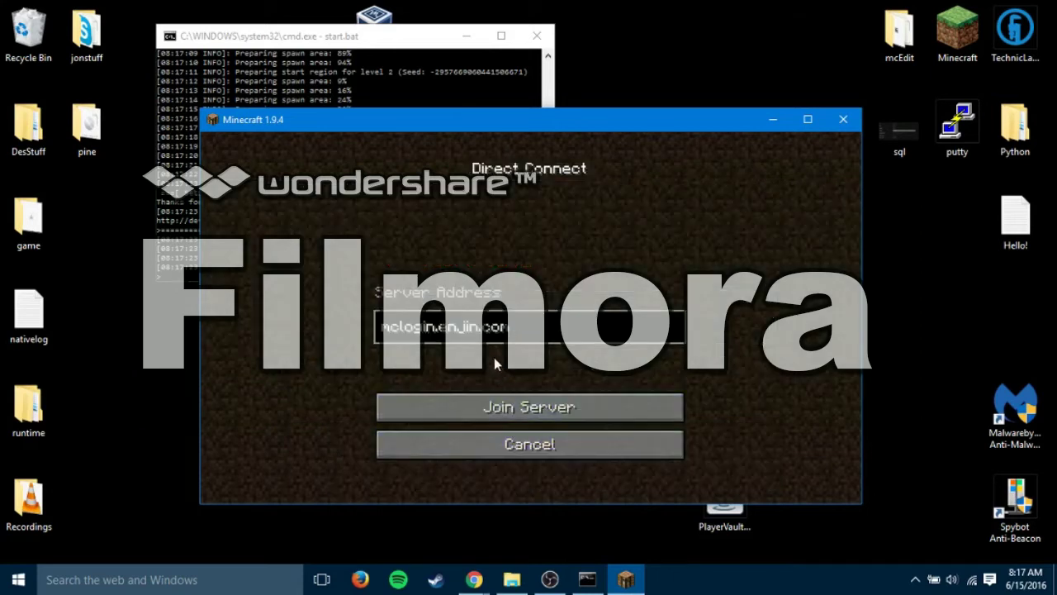
{"action": "key", "text": "ctrl+a"}
{"action": "key", "text": "BackSpace"}
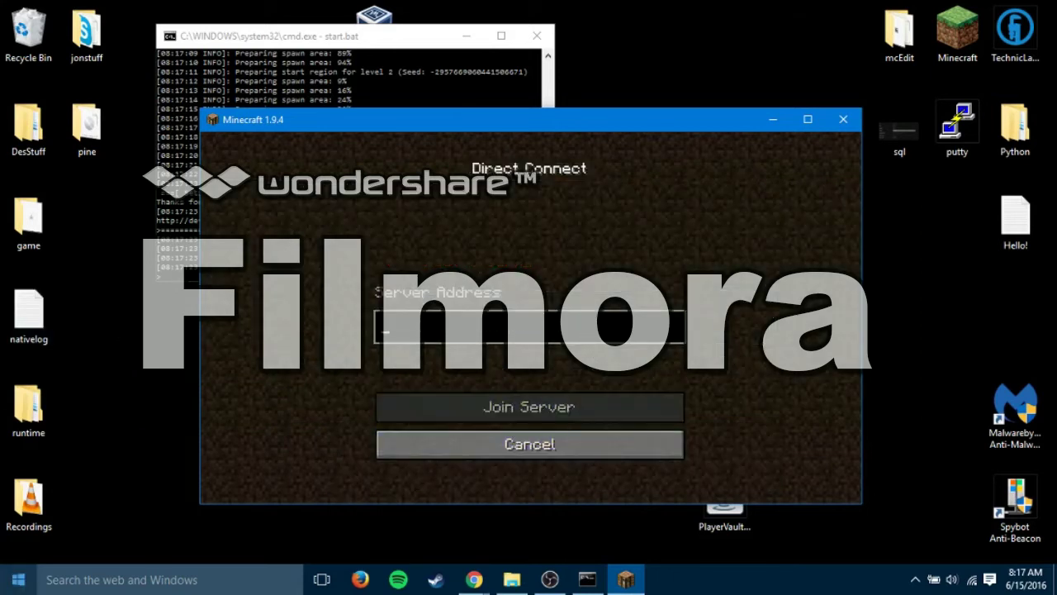
{"action": "type", "text": "localhost"}
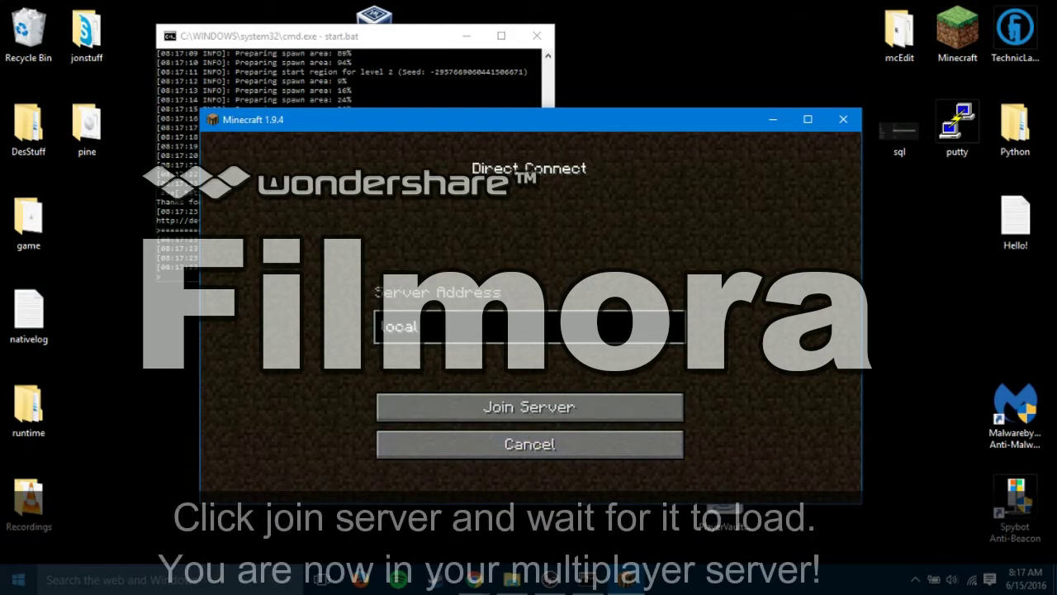
{"action": "left_click", "coordinate": [529, 406]}
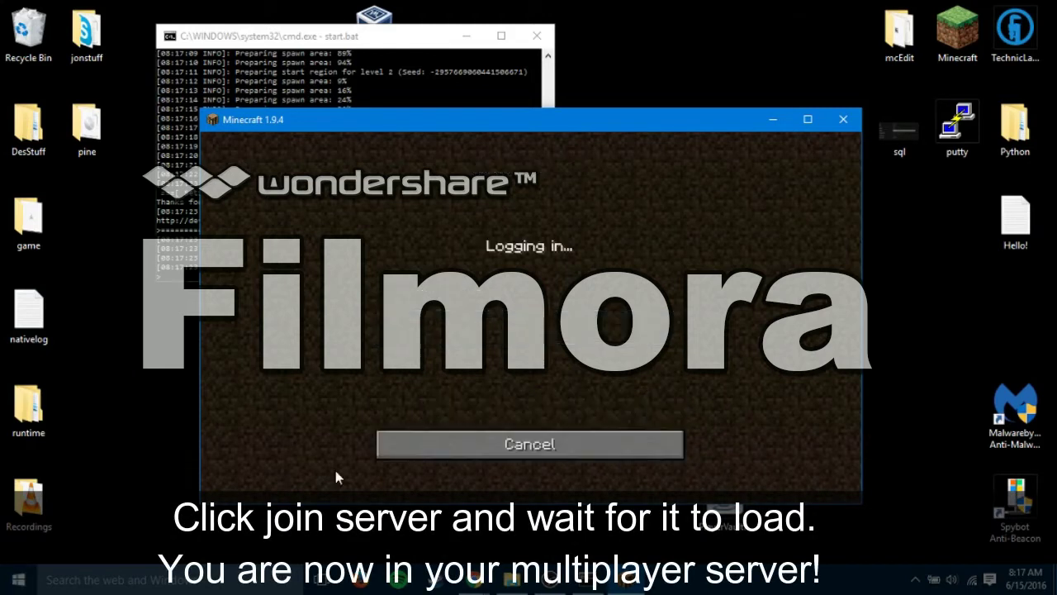
Check the login in the server console, and move the Minecraft and console windows apart so both can be seen
{"action": "left_click", "coordinate": [175, 202]}
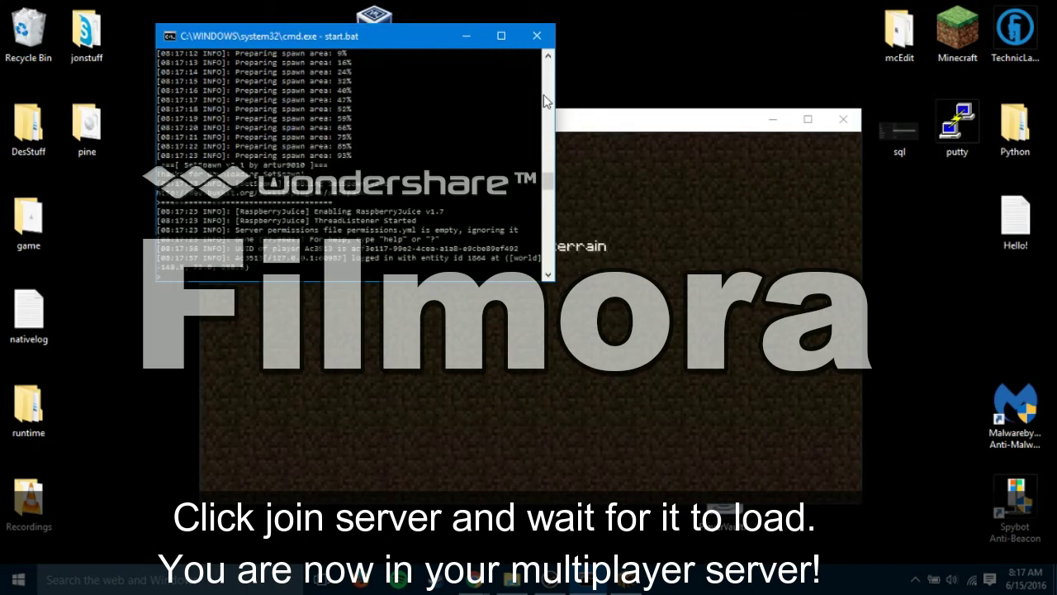
{"action": "left_click_drag", "start_coordinate": [647, 122], "coordinate": [715, 127]}
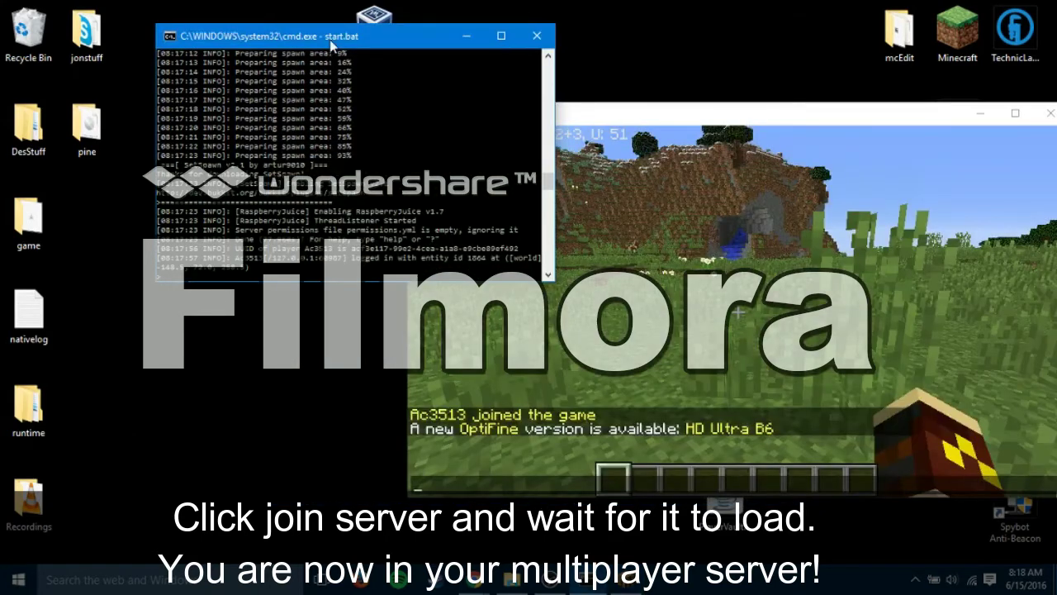
{"action": "left_click_drag", "start_coordinate": [331, 45], "coordinate": [240, 32]}
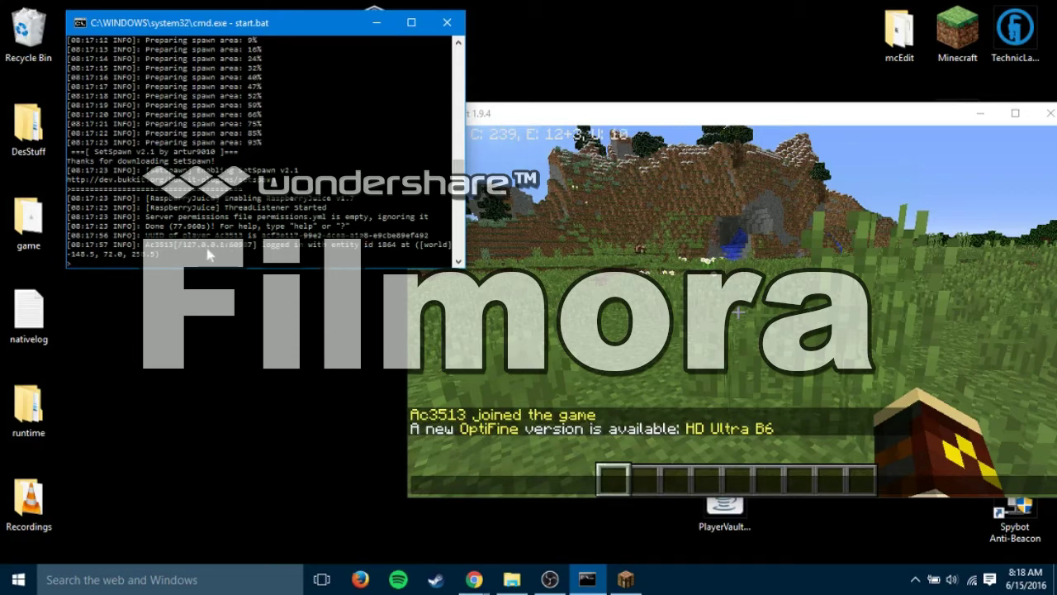
Give the logged-in player operator rights with the op command in the server console
{"action": "scroll", "coordinate": [364, 263], "scroll_direction": "down", "scroll_amount": 2}
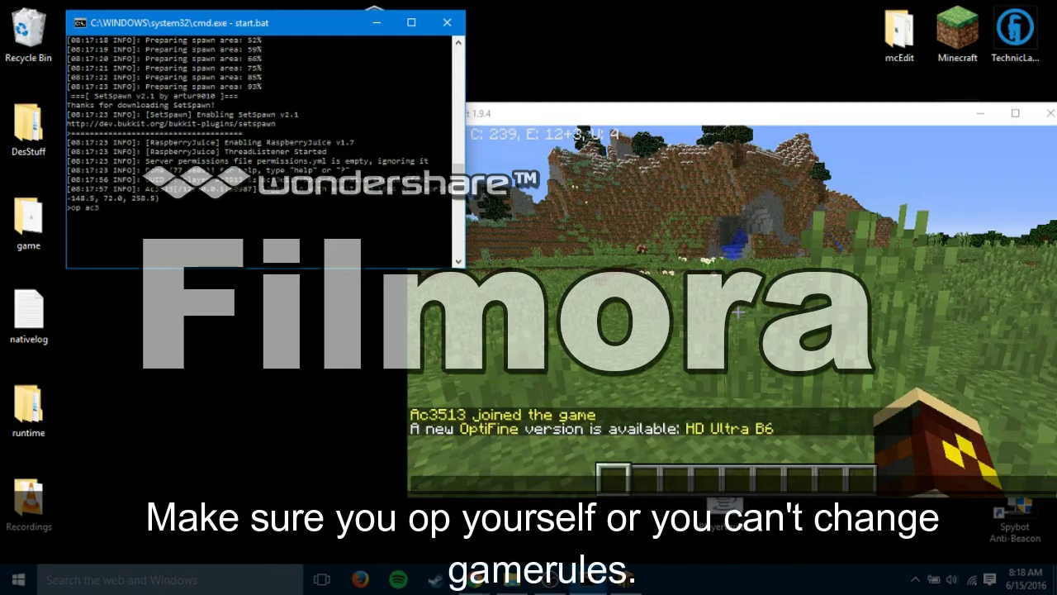
{"action": "type", "text": "3"}
{"action": "key", "text": "Return"}
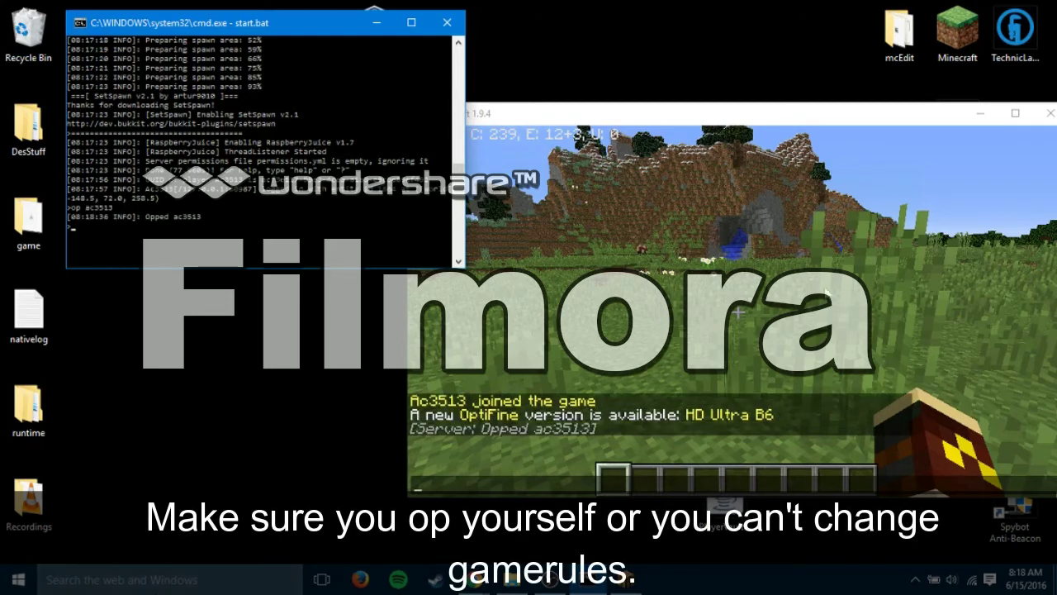
Switch to Minecraft and test the operator rights by running /gamemode s and /gamemode c in the chat
{"action": "key", "text": "alt+Tab"}
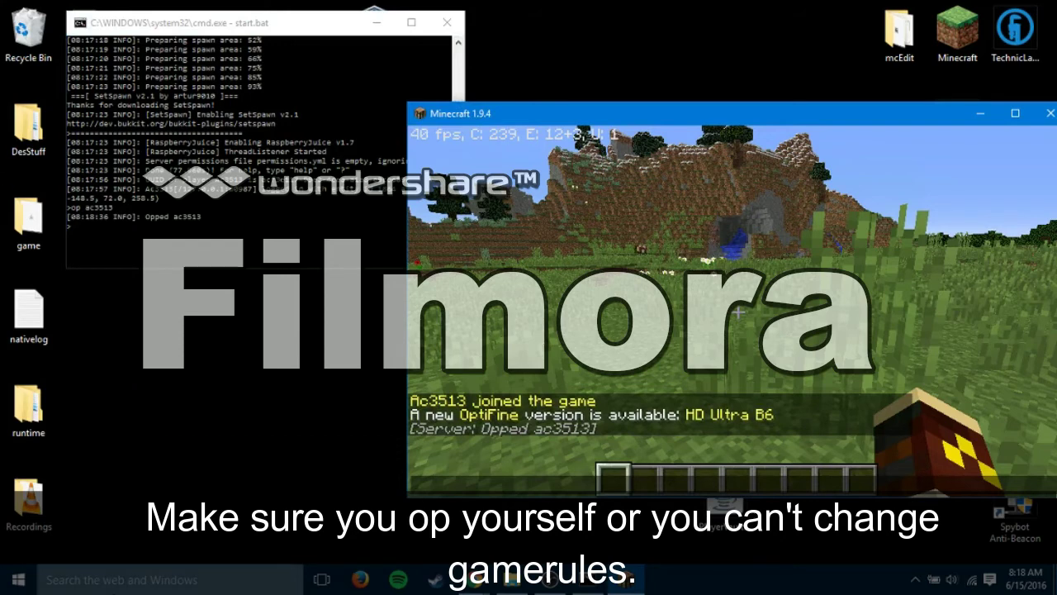
{"action": "key", "text": "slash"}
{"action": "type", "text": "gamemo"}
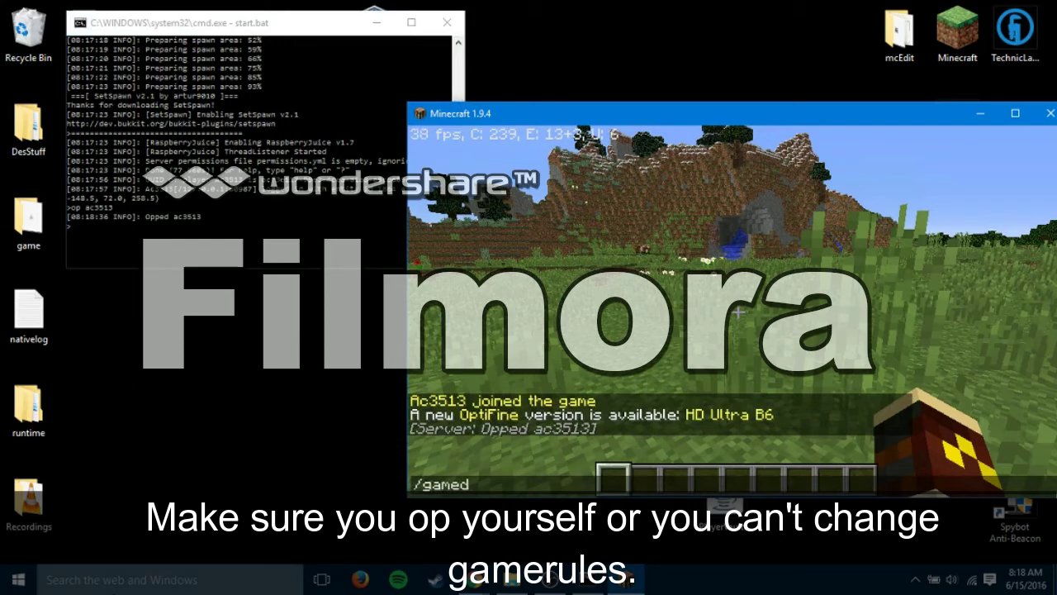
{"action": "type", "text": "de "}
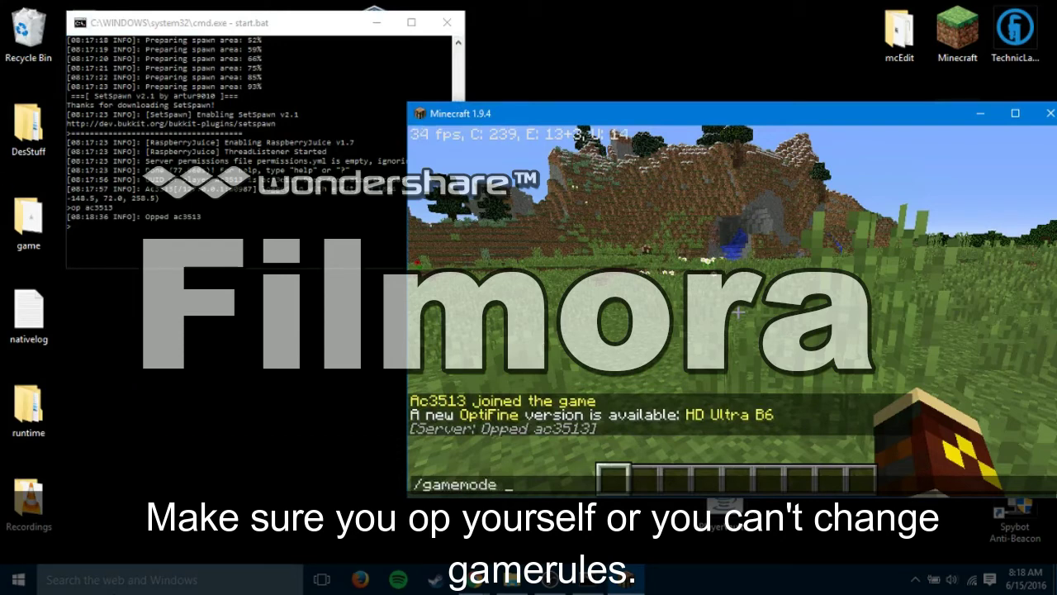
{"action": "type", "text": "s"}
{"action": "key", "text": "Return"}
{"action": "key", "text": "slash"}
{"action": "type", "text": "gamemod"}
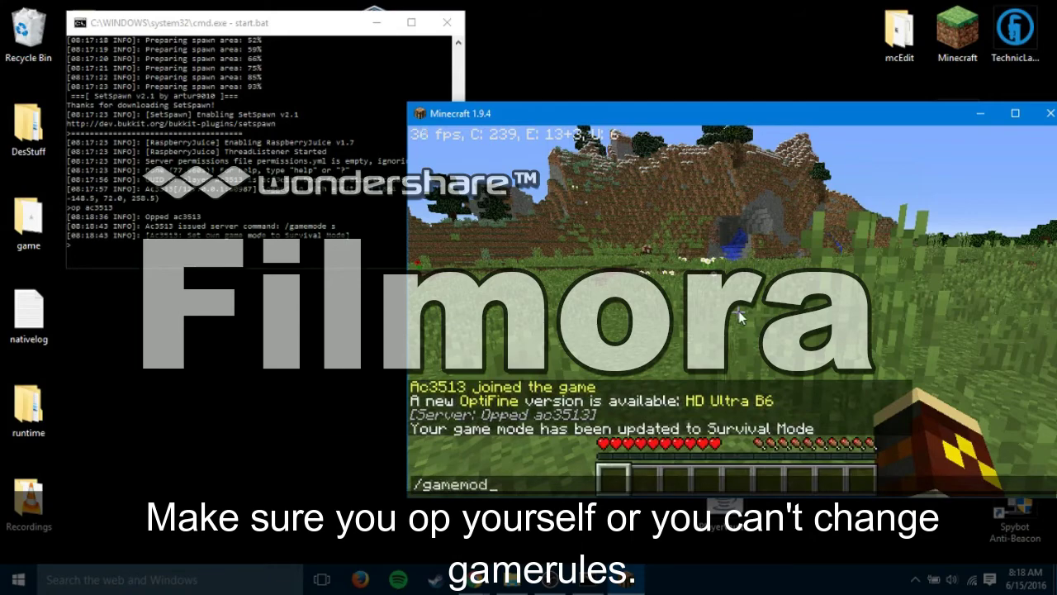
{"action": "type", "text": "e c"}
{"action": "key", "text": "Return"}
Try running /op in the Minecraft chat without a player name
{"action": "key", "text": "slash"}
{"action": "type", "text": "op"}
{"action": "key", "text": "Return"}
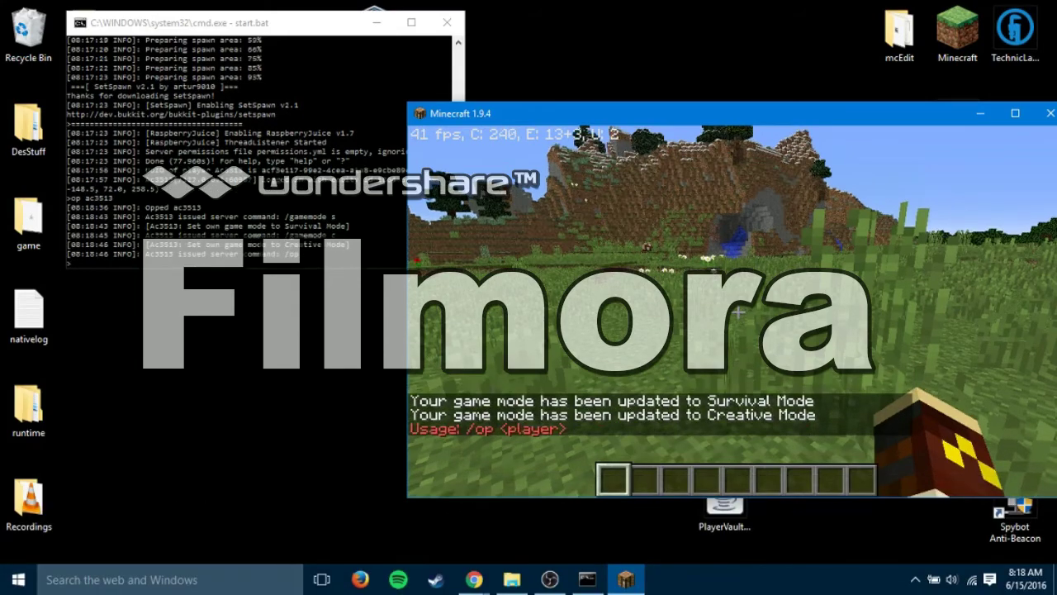
Turn towards the trees in the world, open the chat, and move the Minecraft window closer to the server console
{"action": "scroll", "coordinate": [738, 311], "scroll_direction": "up", "scroll_amount": 2}
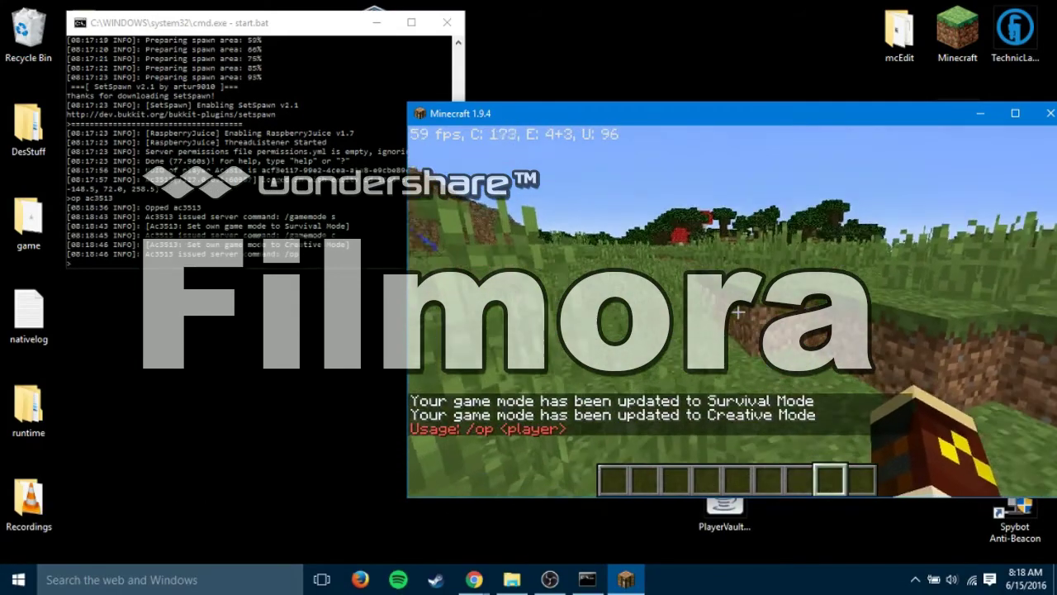
{"action": "key", "text": "t"}
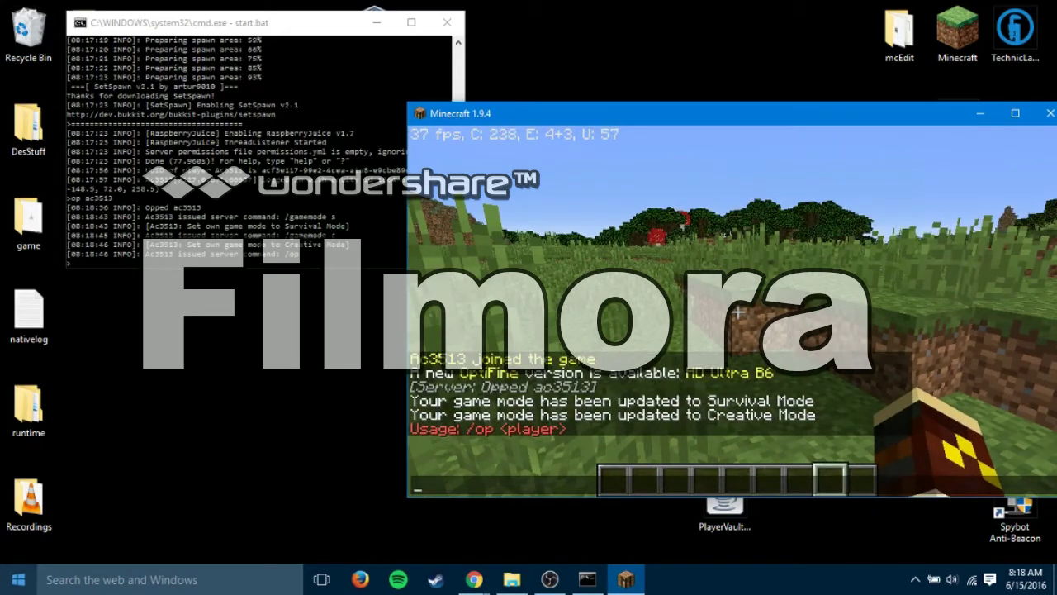
{"action": "left_click_drag", "start_coordinate": [865, 114], "coordinate": [596, 189]}
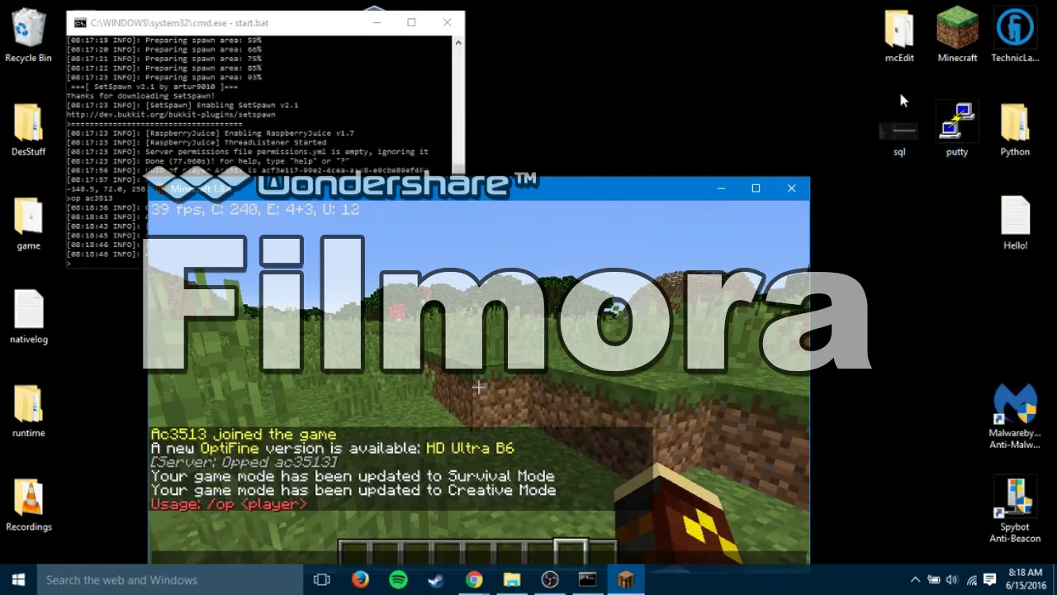
{"action": "left_click", "coordinate": [305, 144]}
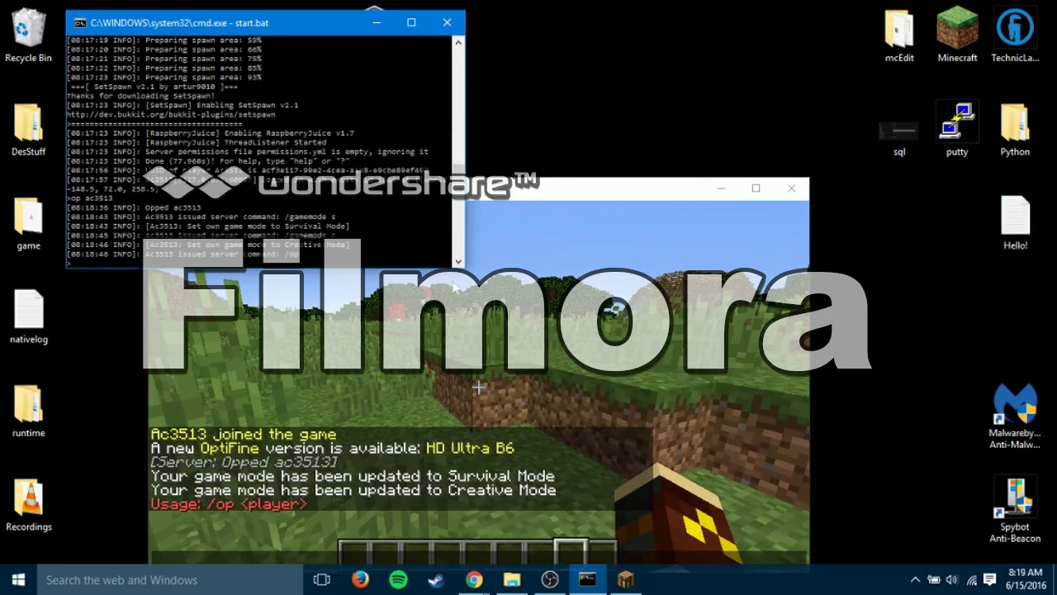
{"action": "left_click", "coordinate": [183, 581]}
{"action": "left_click", "coordinate": [511, 409]}
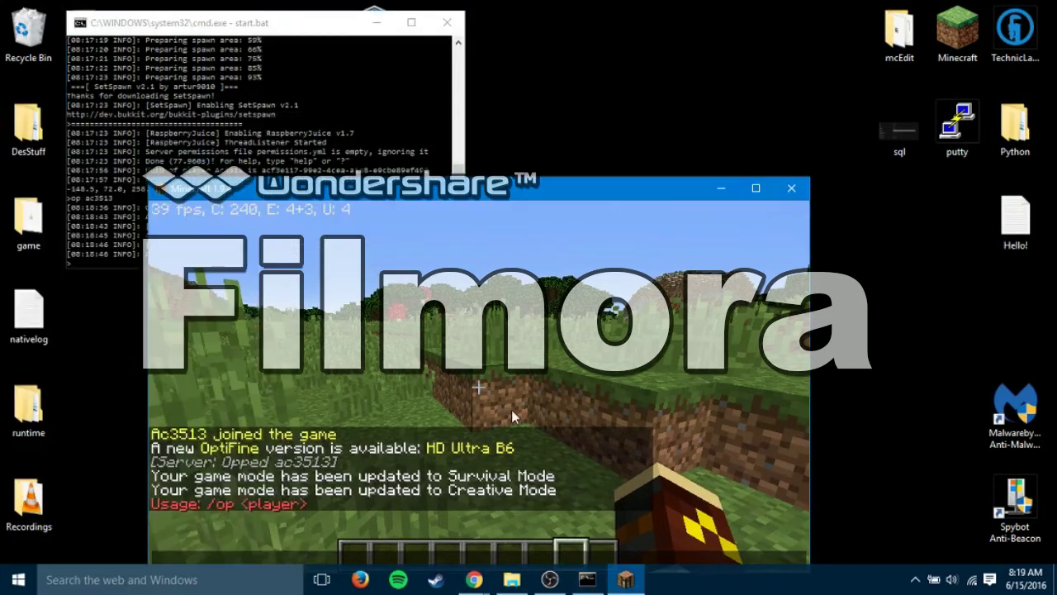
Search Windows for idle, open IDLE (Python 3.5 32-bit), move the Minecraft window aside, and activate the Python shell
{"action": "left_click", "coordinate": [153, 581]}
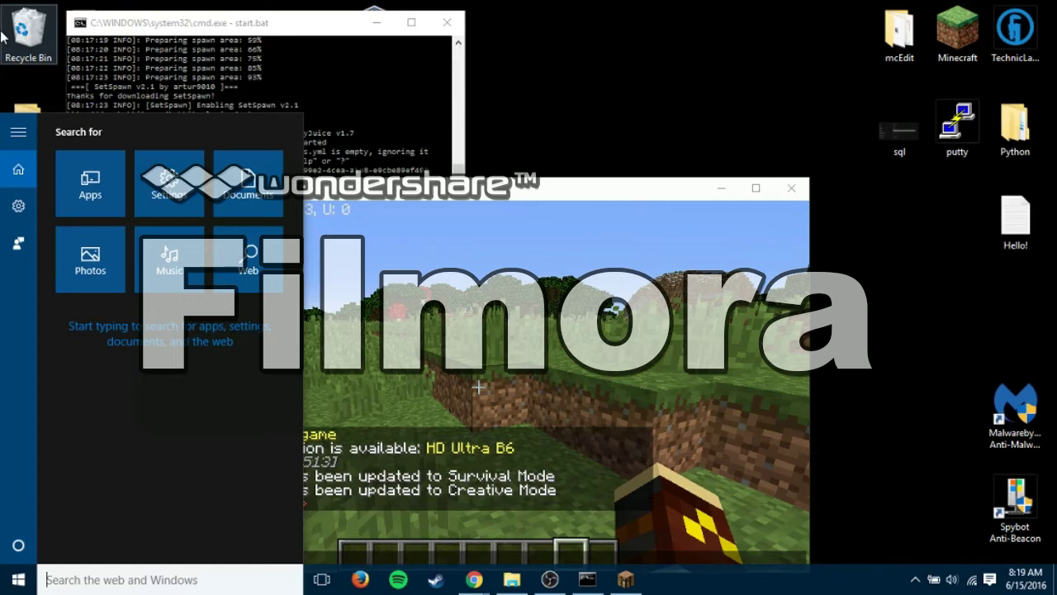
{"action": "type", "text": "idle"}
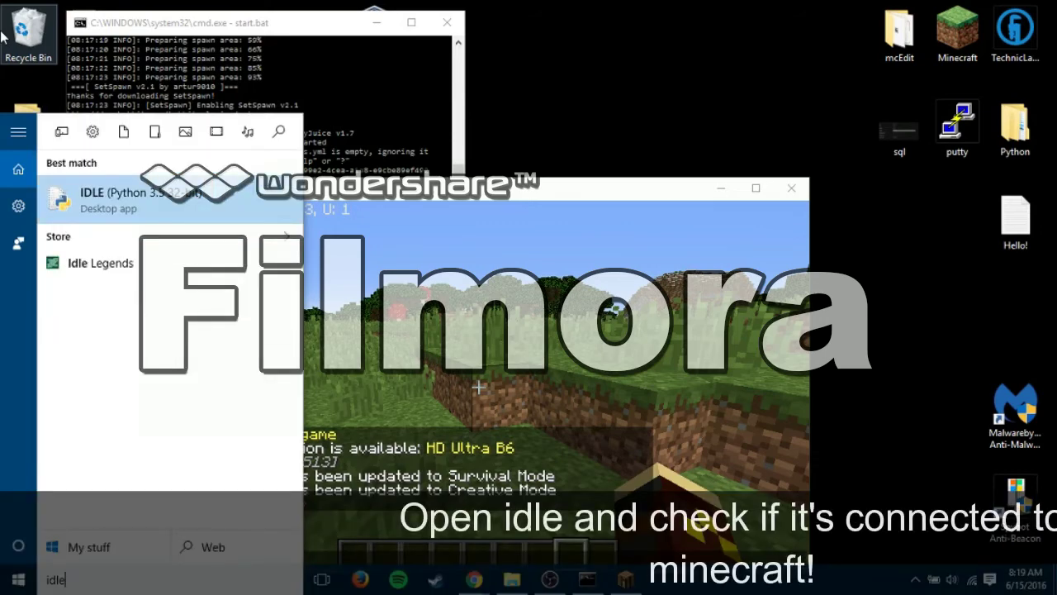
{"action": "key", "text": "Return"}
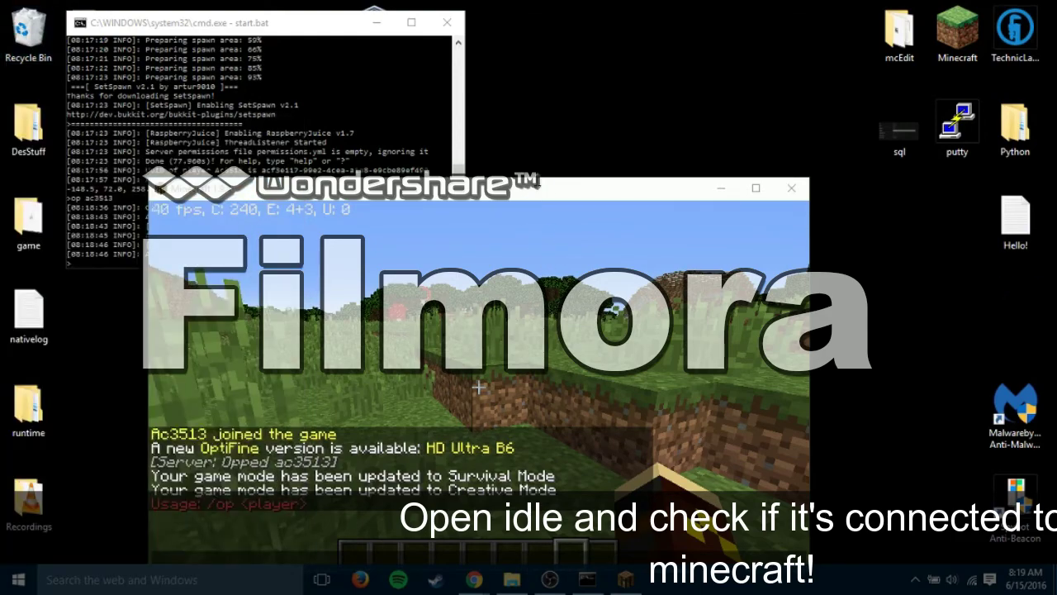
{"action": "left_click_drag", "start_coordinate": [539, 194], "coordinate": [609, 90]}
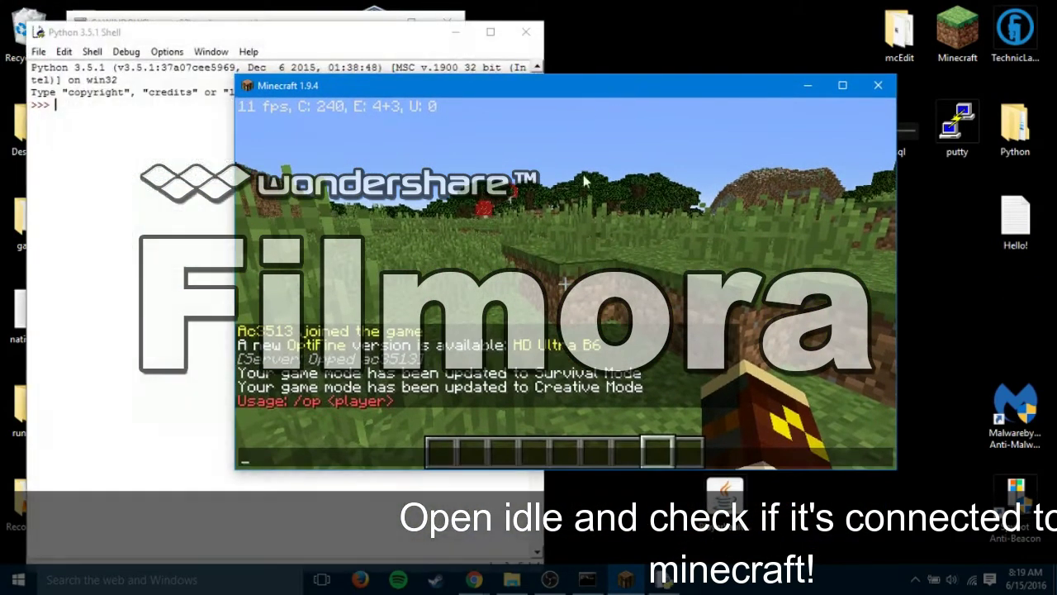
{"action": "left_click", "coordinate": [216, 188]}
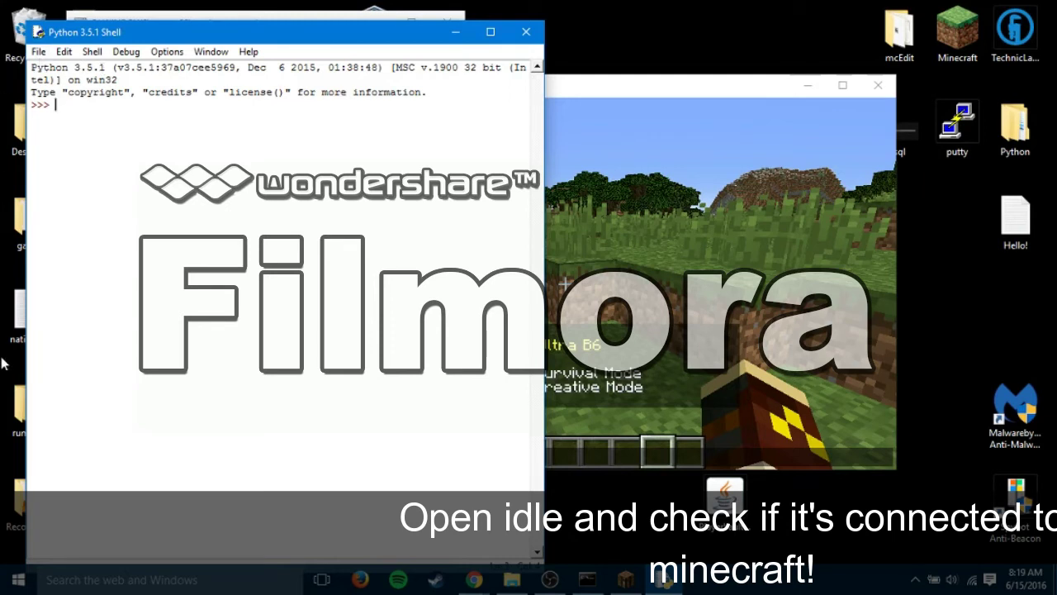
Run the line from mcpi.minecraft import Minecraft in the Python shell
{"action": "type", "text": "from m"}
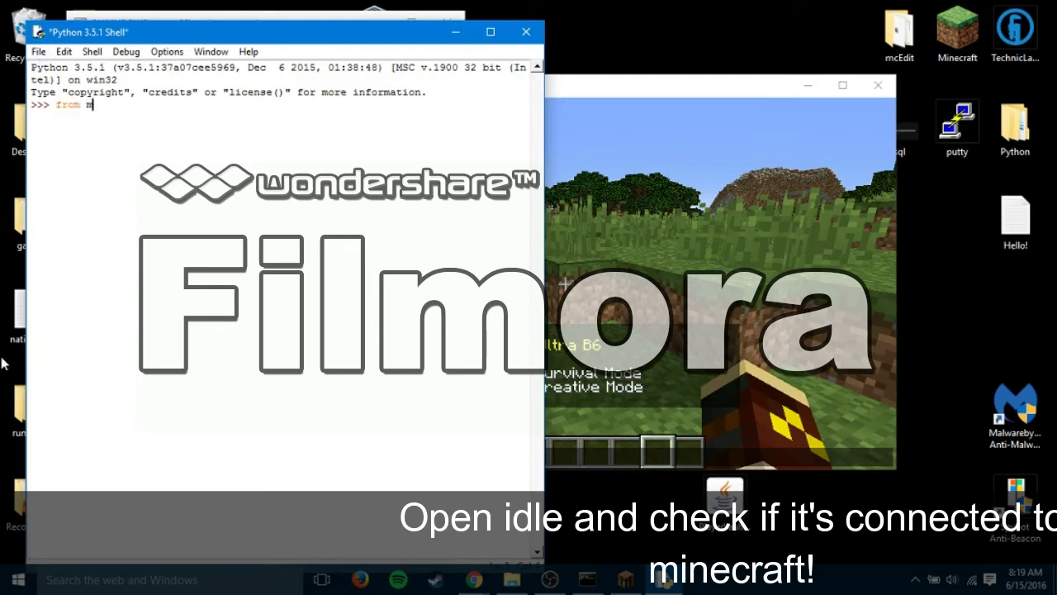
{"action": "type", "text": "i"}
{"action": "type", "text": "pi"}
{"action": "type", "text": ".minecraft import"}
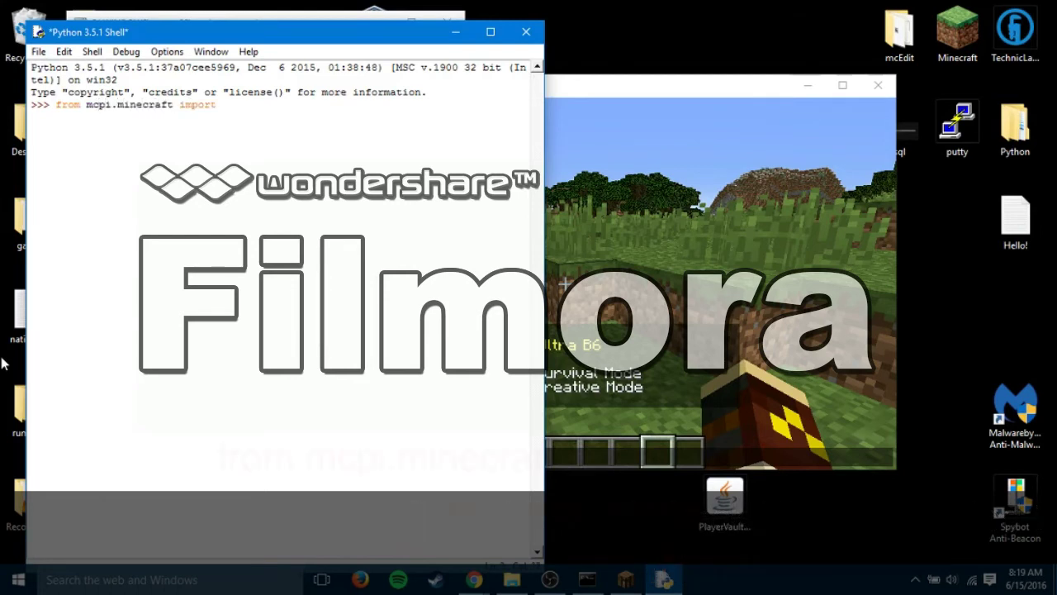
{"action": "type", "text": " Minecraft"}
{"action": "key", "text": "Return"}
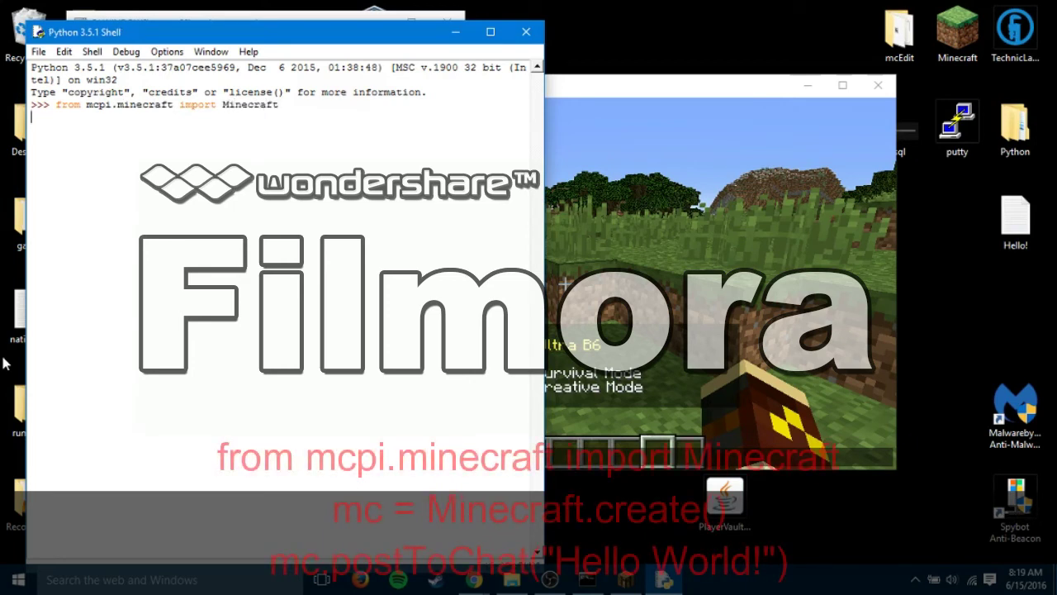
Run the line mc = Minecraft.create() in the Python shell
{"action": "type", "text": "mc"}
{"action": "key", "text": "BackSpace"}
{"action": "key", "text": "BackSpace"}
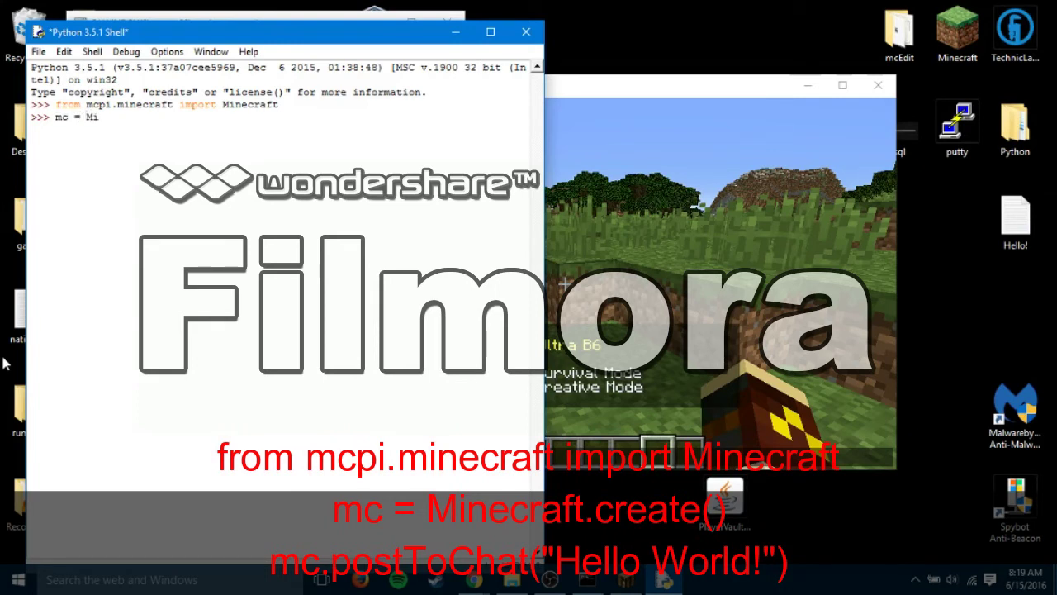
{"action": "type", "text": "mc = Minecraft.create"}
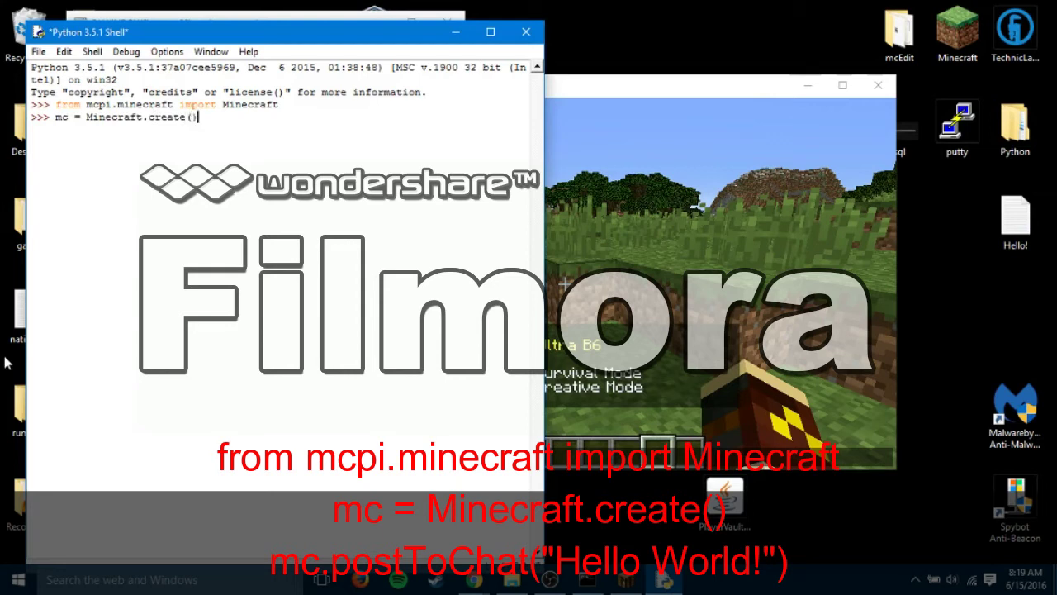
{"action": "type", "text": "()"}
{"action": "key", "text": "Return"}
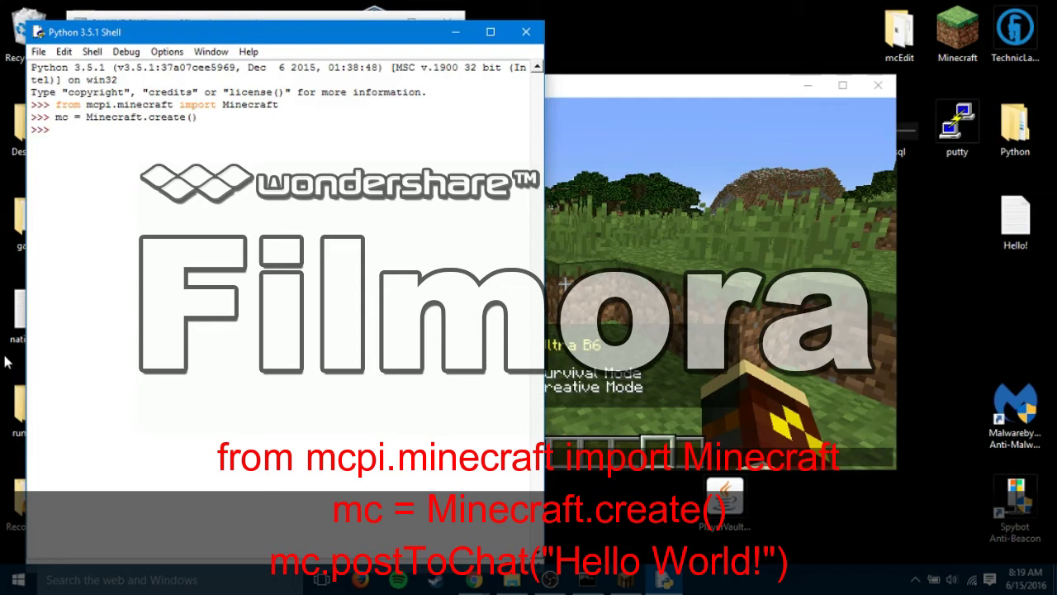
{"action": "right_click", "coordinate": [121, 266]}
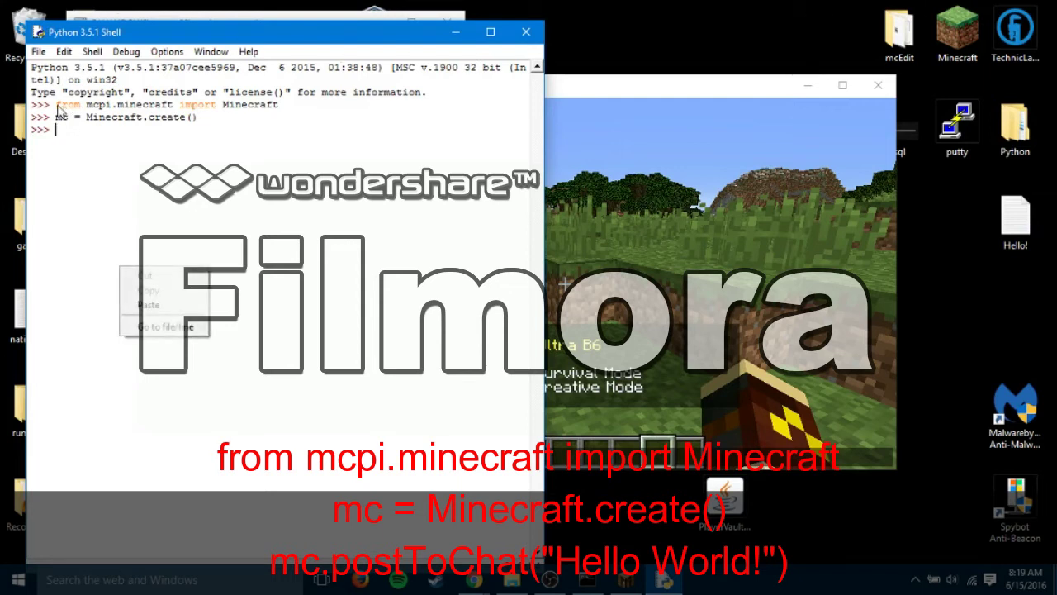
{"action": "left_click_drag", "start_coordinate": [57, 110], "coordinate": [25, 104]}
{"action": "left_click", "coordinate": [273, 118]}
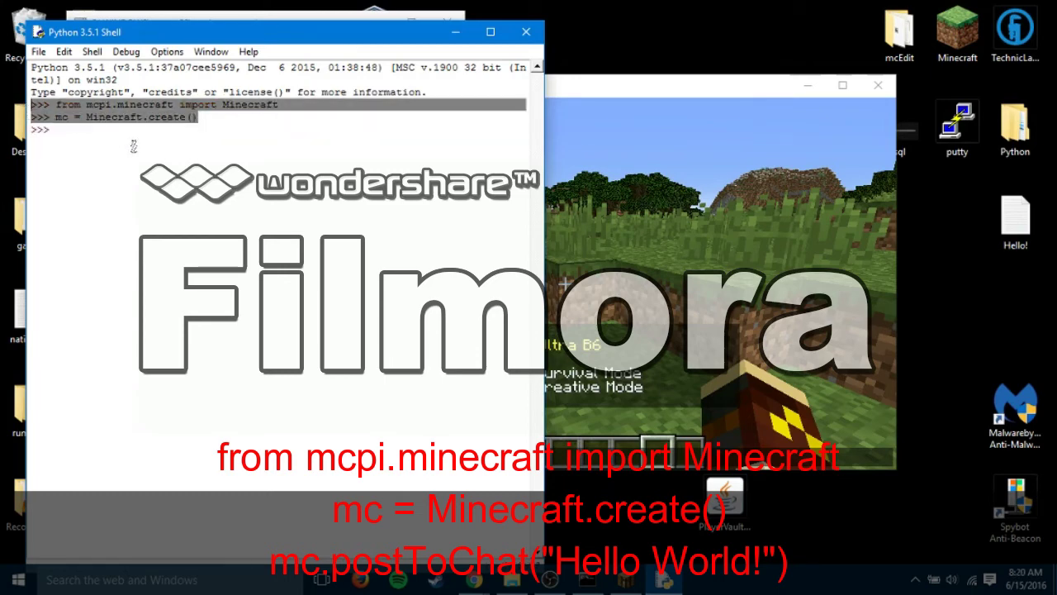
{"action": "left_click", "coordinate": [737, 249]}
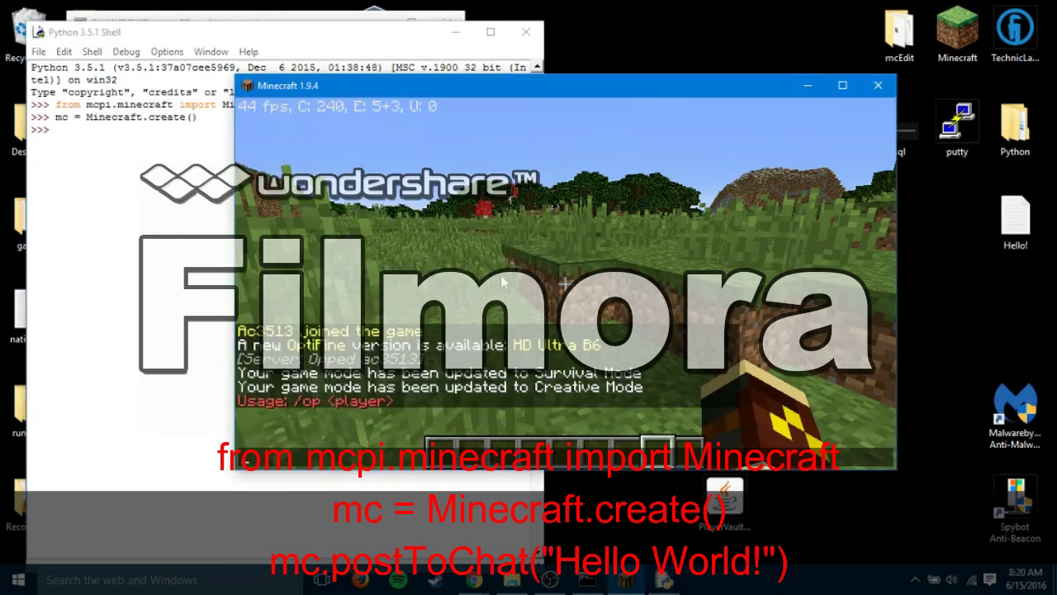
{"action": "key", "text": "alt+Tab"}
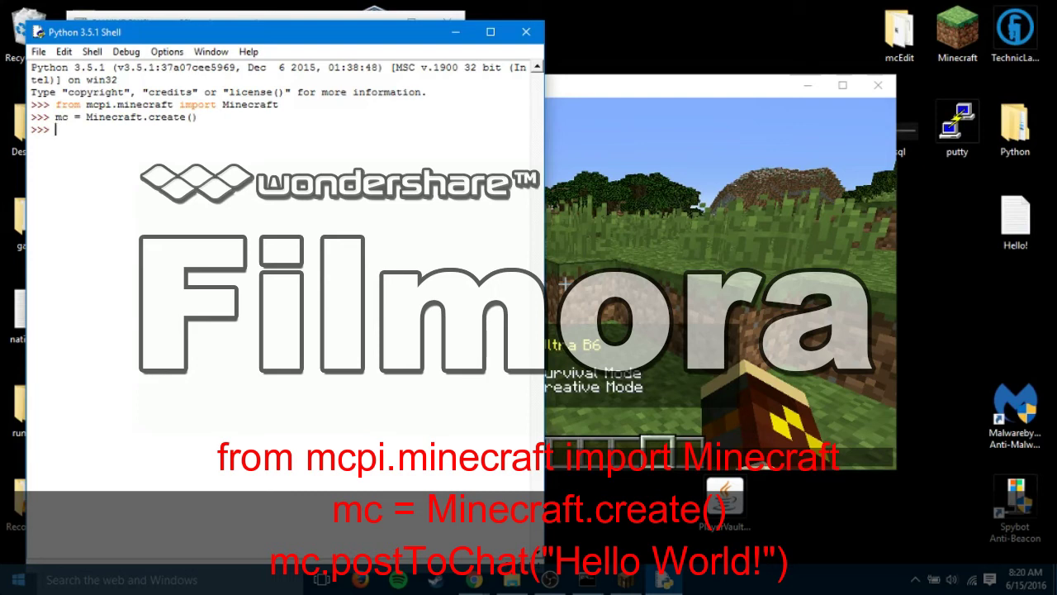
Run mc.postToChat("Hello World!") in the Python shell, and bring the Minecraft window forward to check the chat
{"action": "type", "text": "mc.p"}
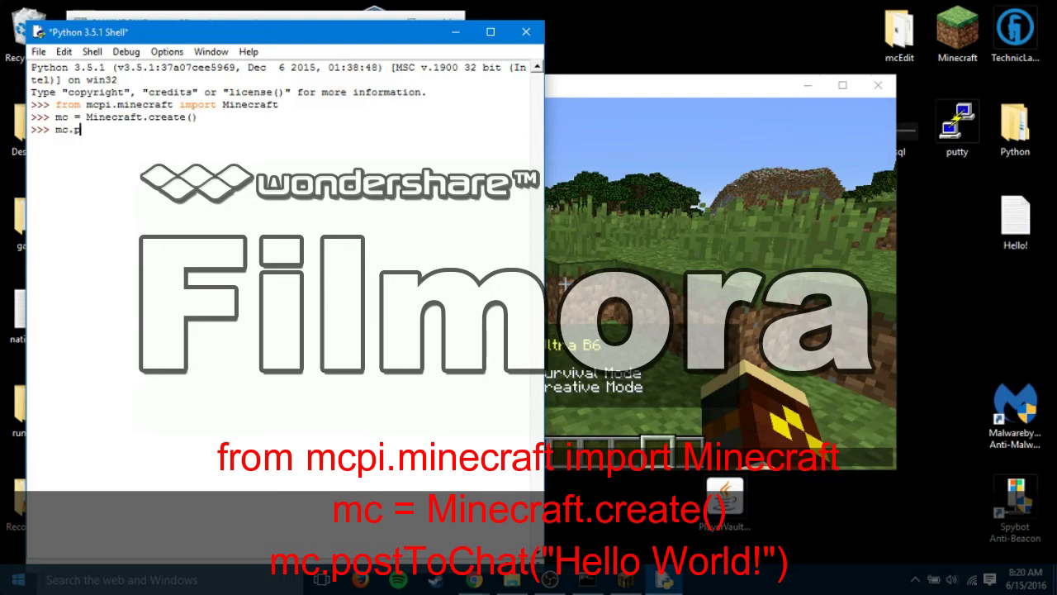
{"action": "type", "text": "ostToChat("}
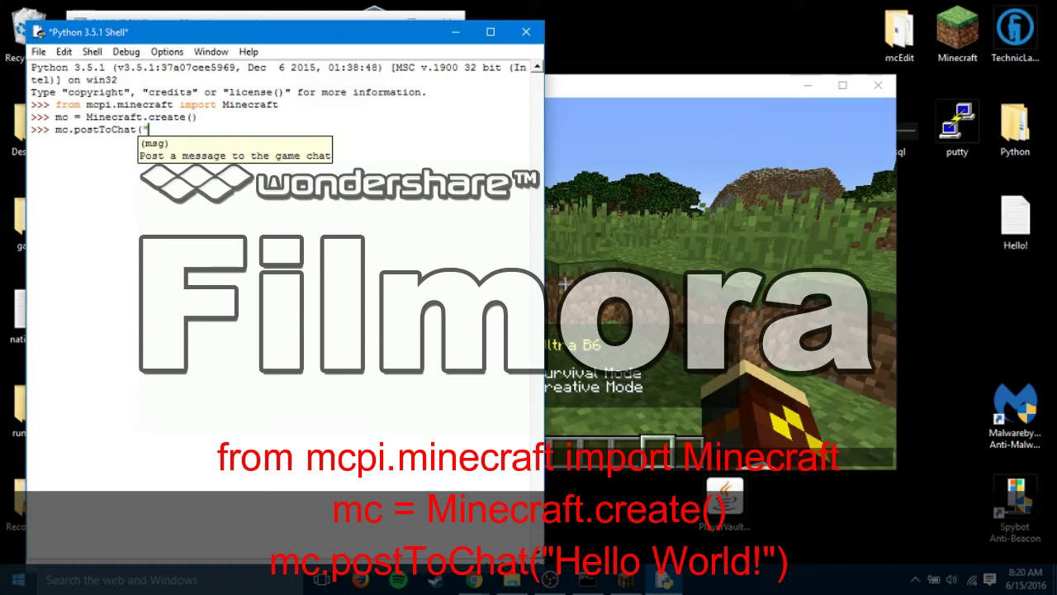
{"action": "type", "text": "Hello W"}
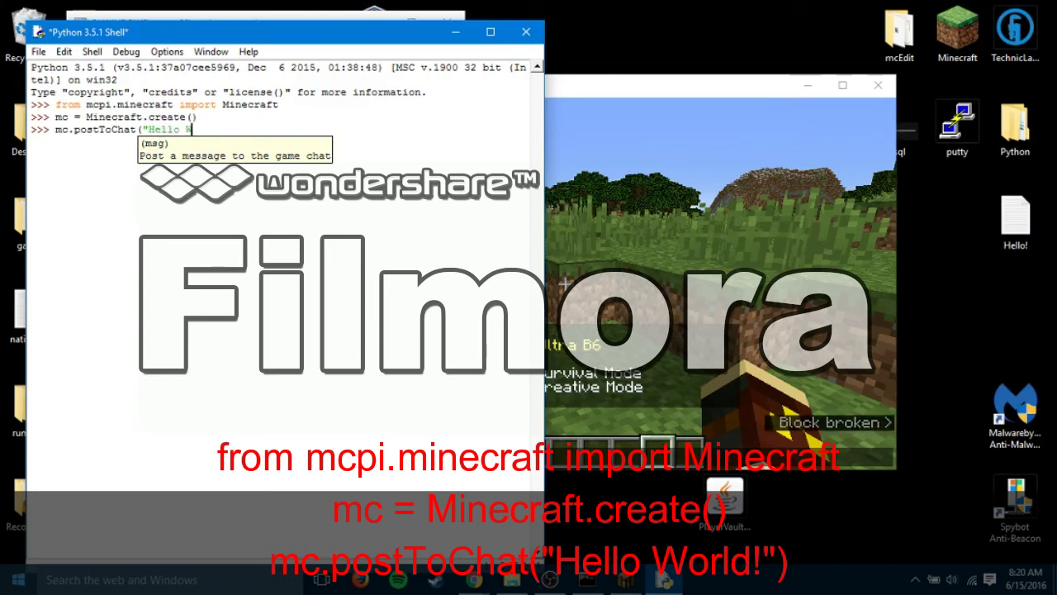
{"action": "type", "text": "orld!"}
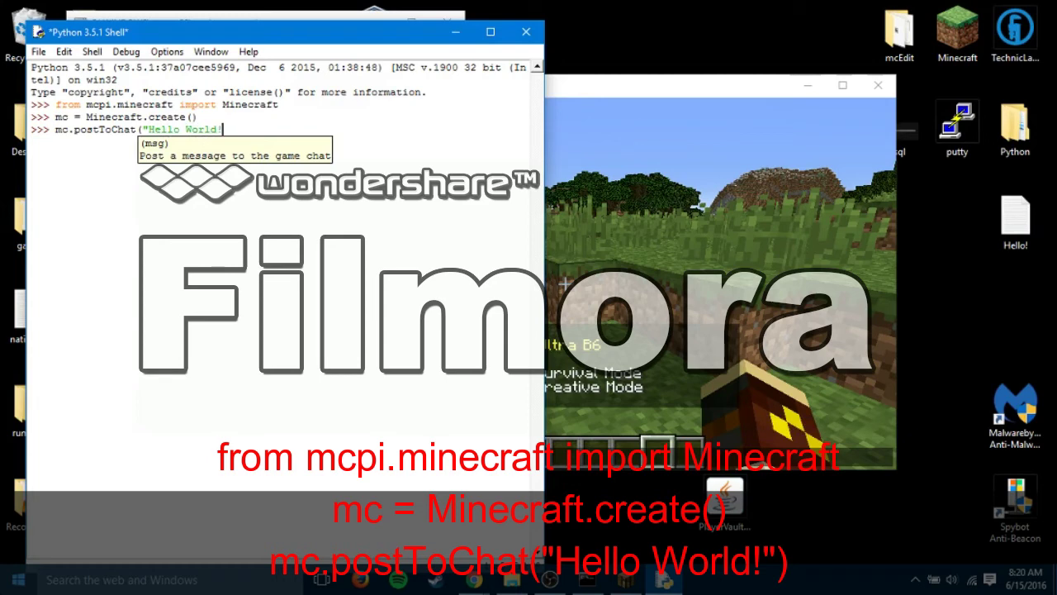
{"action": "type", "text": "\")"}
{"action": "key", "text": "Return"}
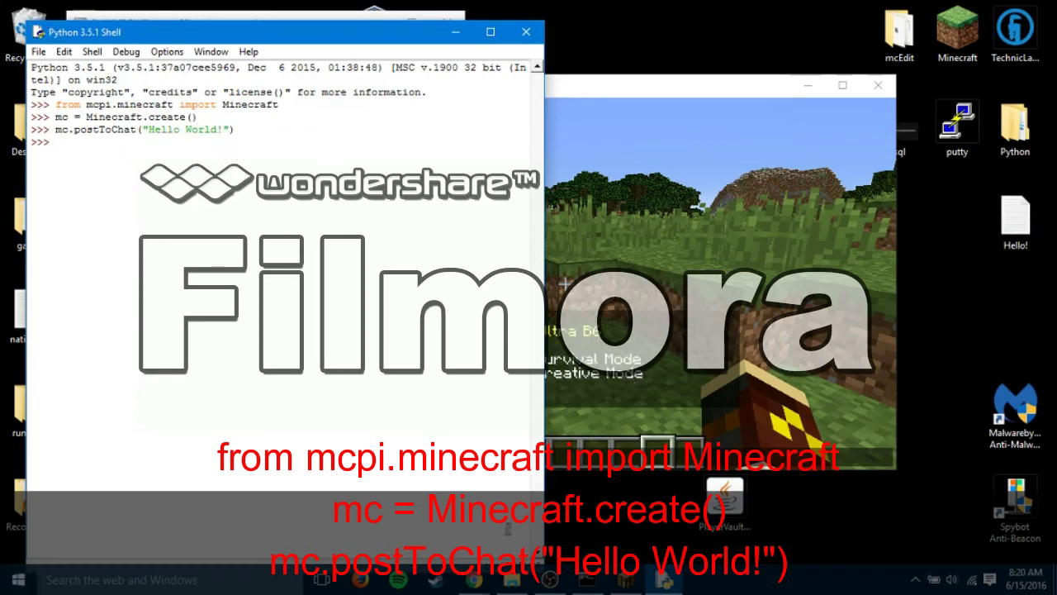
{"action": "left_click", "coordinate": [649, 289]}
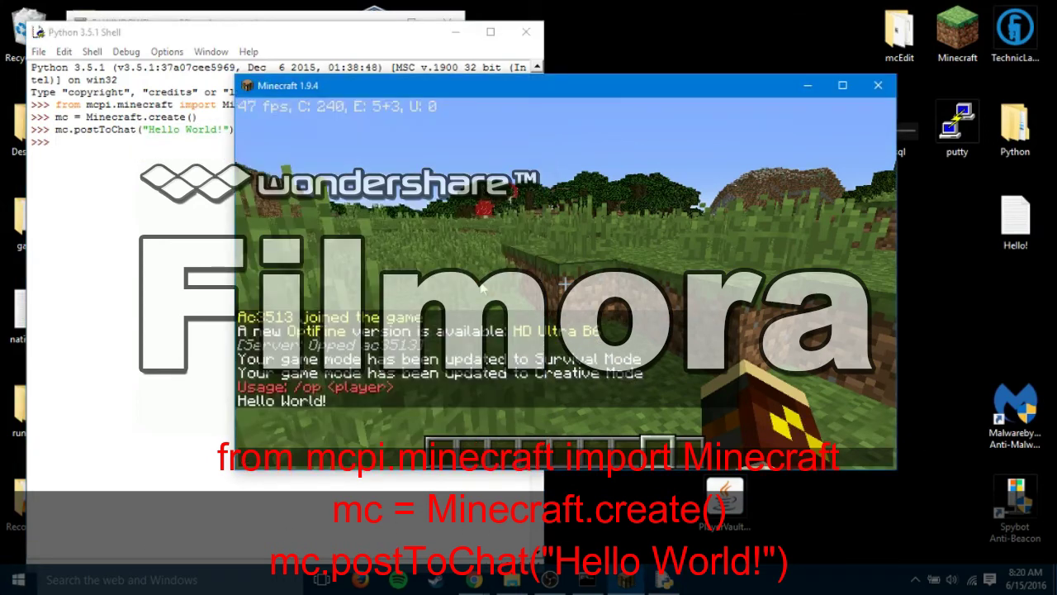
Move and narrow the Python shell window to uncover Minecraft and the server console, and examine the latest console log entries
{"action": "left_click", "coordinate": [100, 268]}
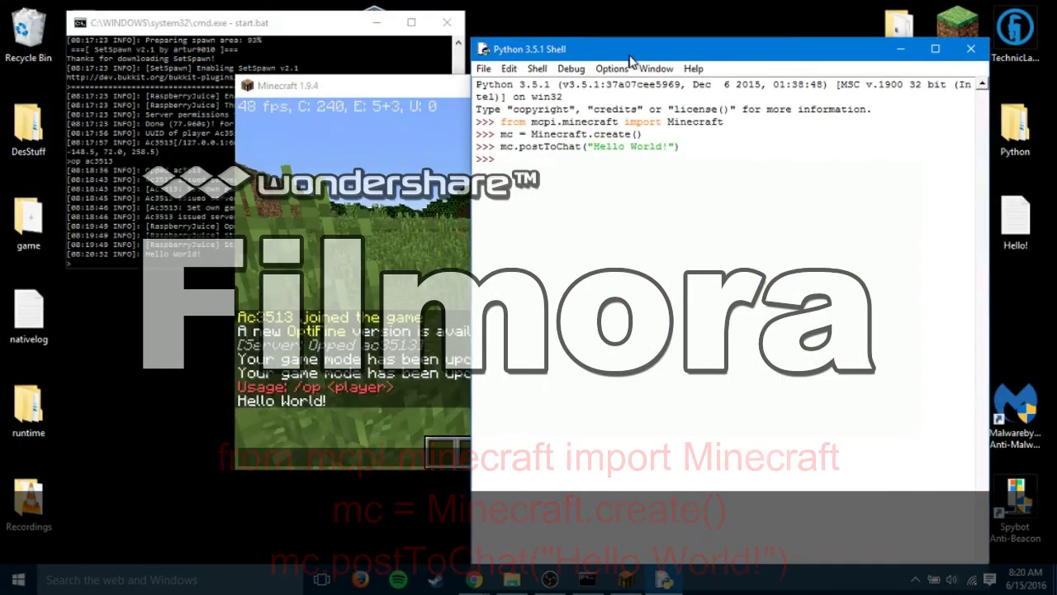
{"action": "left_click_drag", "start_coordinate": [589, 48], "coordinate": [590, 181]}
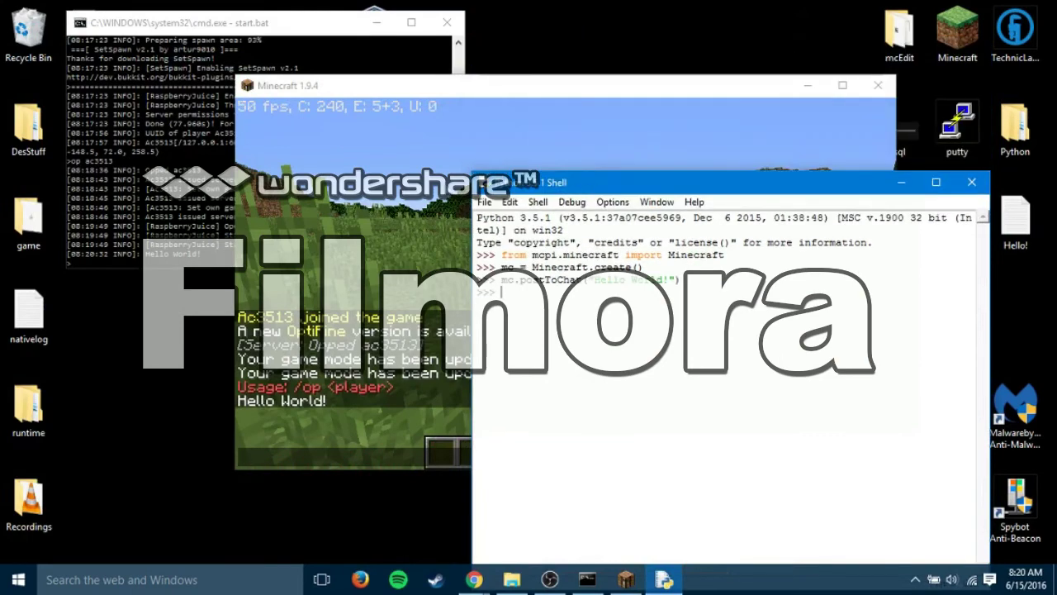
{"action": "left_click_drag", "start_coordinate": [470, 170], "coordinate": [540, 104]}
{"action": "left_click", "coordinate": [107, 150]}
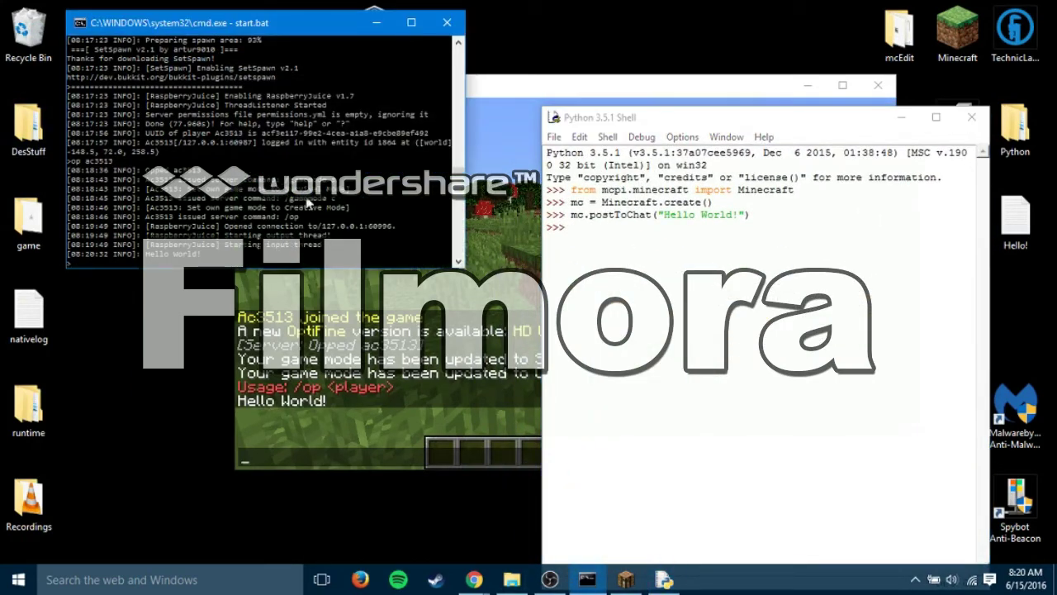
{"action": "scroll", "coordinate": [272, 241], "scroll_direction": "down", "scroll_amount": 3}
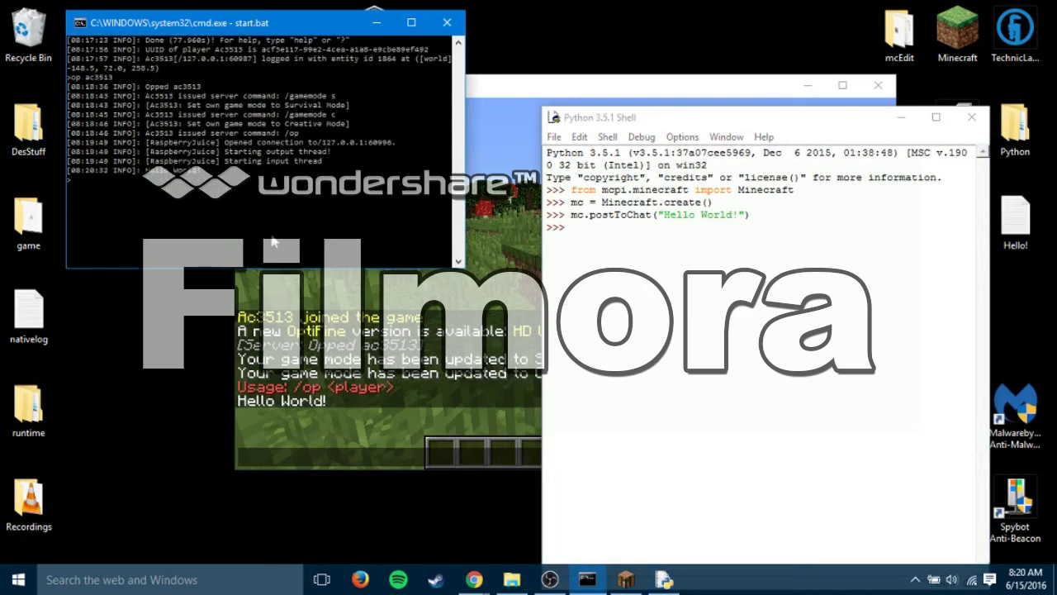
{"action": "scroll", "coordinate": [272, 241], "scroll_direction": "up", "scroll_amount": 1}
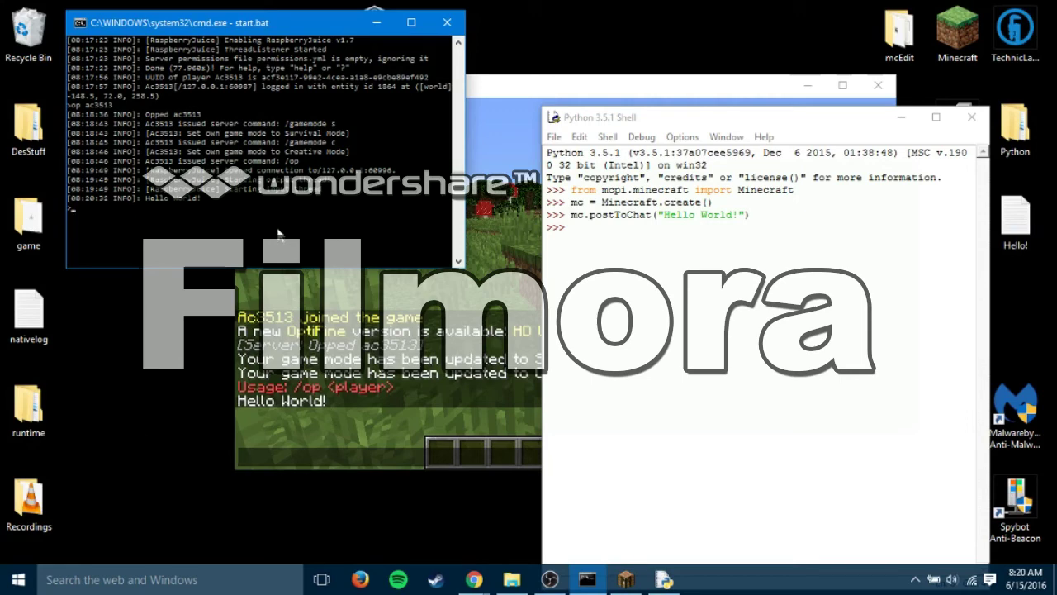
Compare the Minecraft chat with the shell code, examining the import line, the Minecraft.create() call and the capitalization of postToChat
{"action": "left_click", "coordinate": [500, 166]}
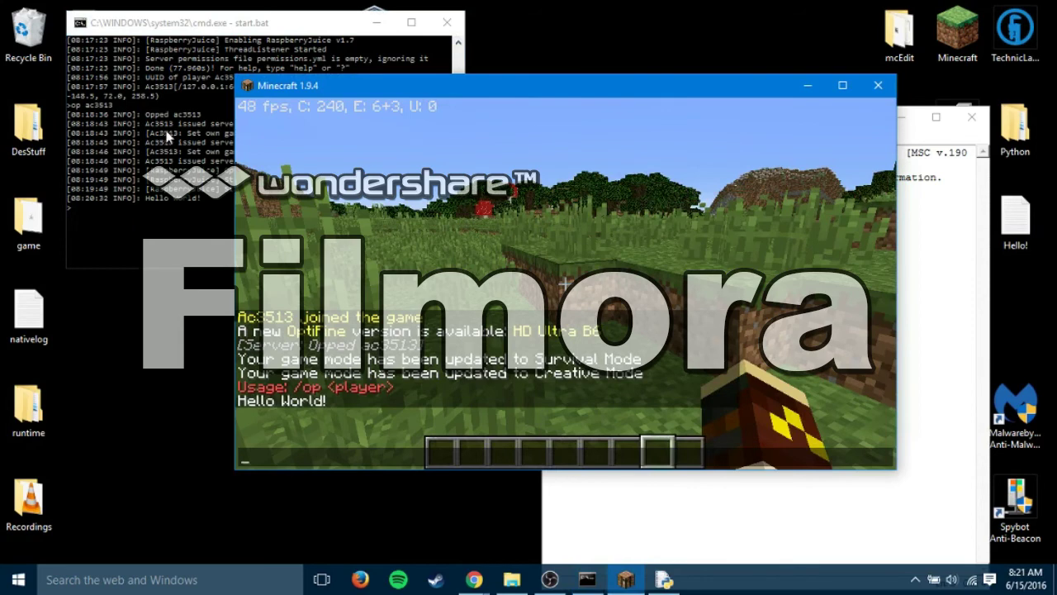
{"action": "left_click", "coordinate": [955, 305]}
{"action": "left_click_drag", "start_coordinate": [689, 274], "coordinate": [545, 187]}
{"action": "left_click", "coordinate": [638, 293]}
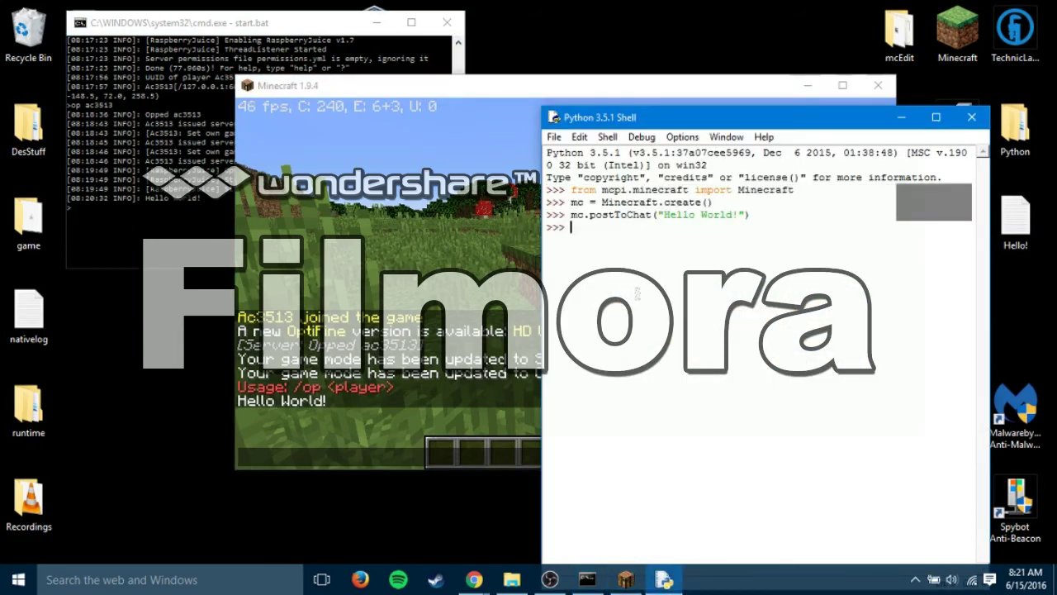
{"action": "left_click_drag", "start_coordinate": [563, 239], "coordinate": [546, 189]}
{"action": "left_click", "coordinate": [570, 240]}
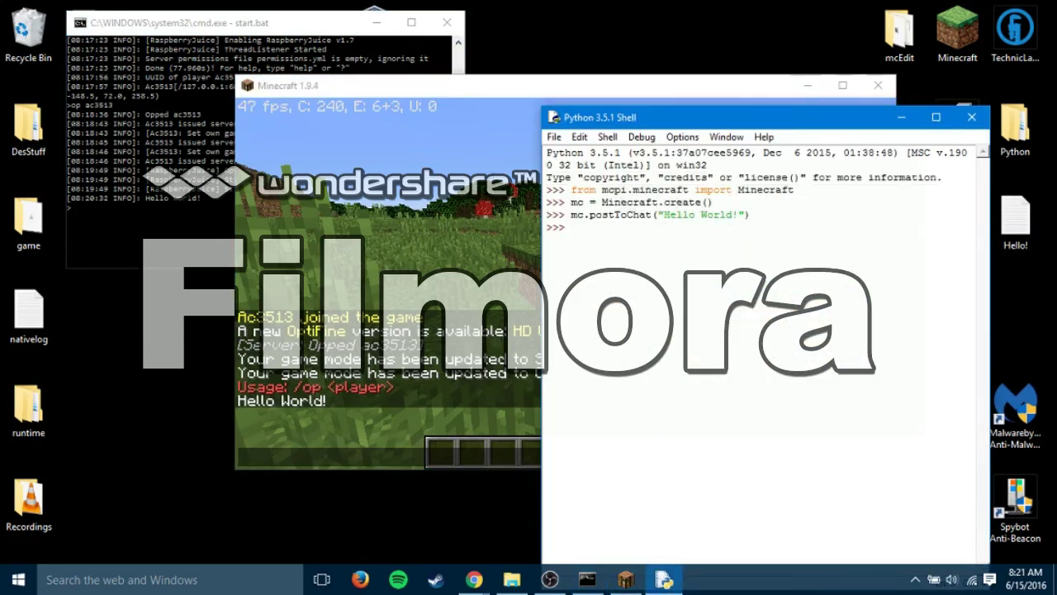
{"action": "left_click", "coordinate": [322, 247]}
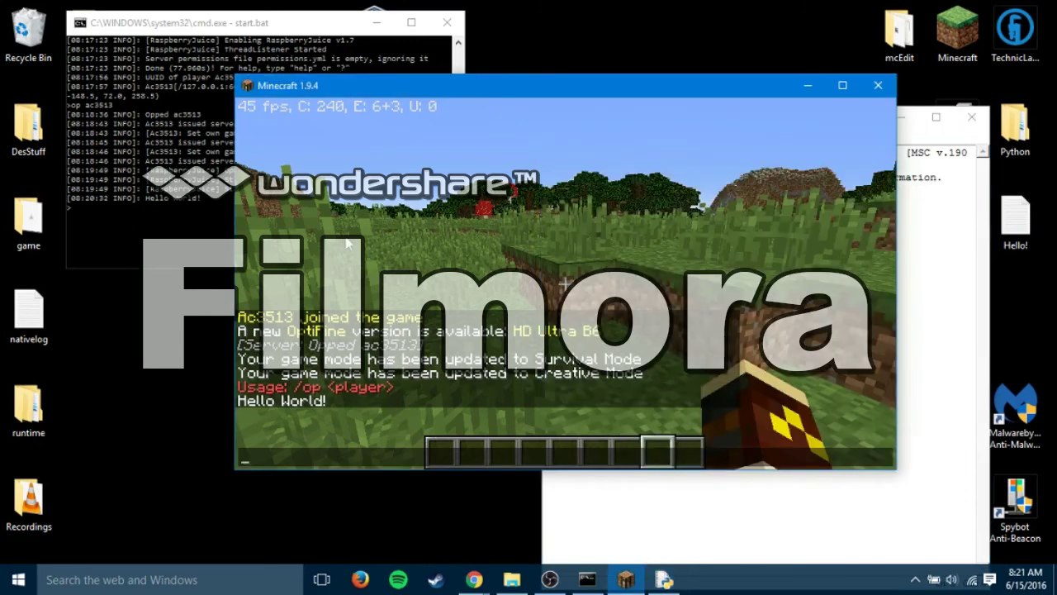
{"action": "left_click", "coordinate": [942, 289]}
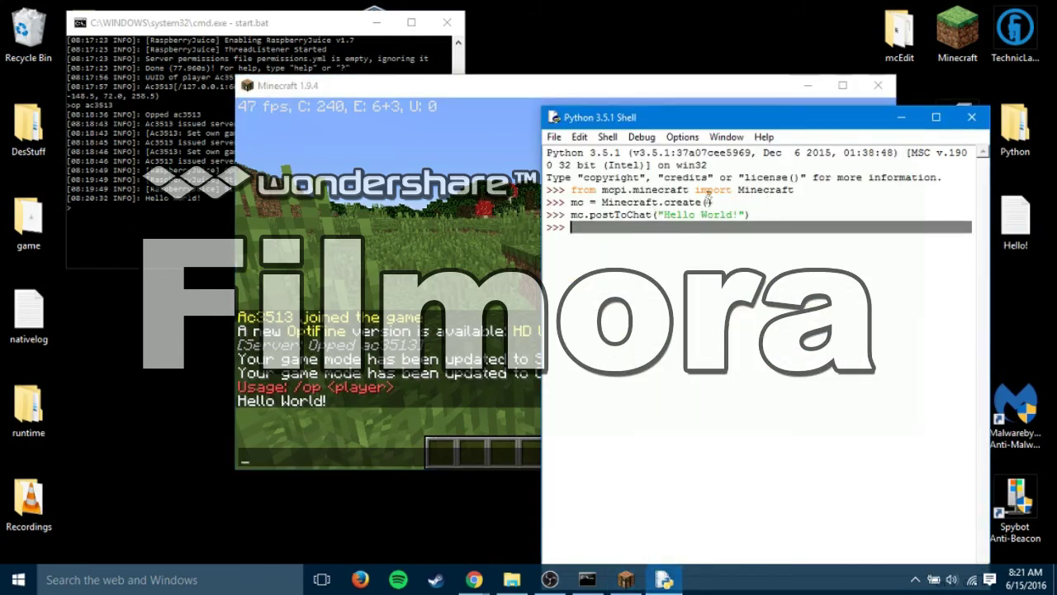
{"action": "left_click_drag", "start_coordinate": [602, 201], "coordinate": [647, 202]}
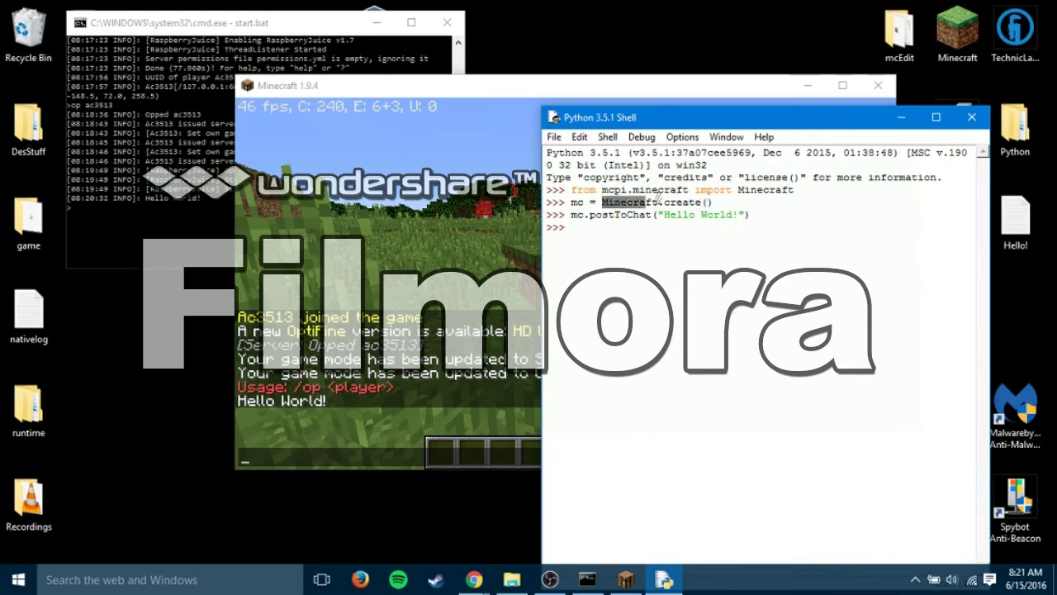
{"action": "left_click", "coordinate": [607, 207]}
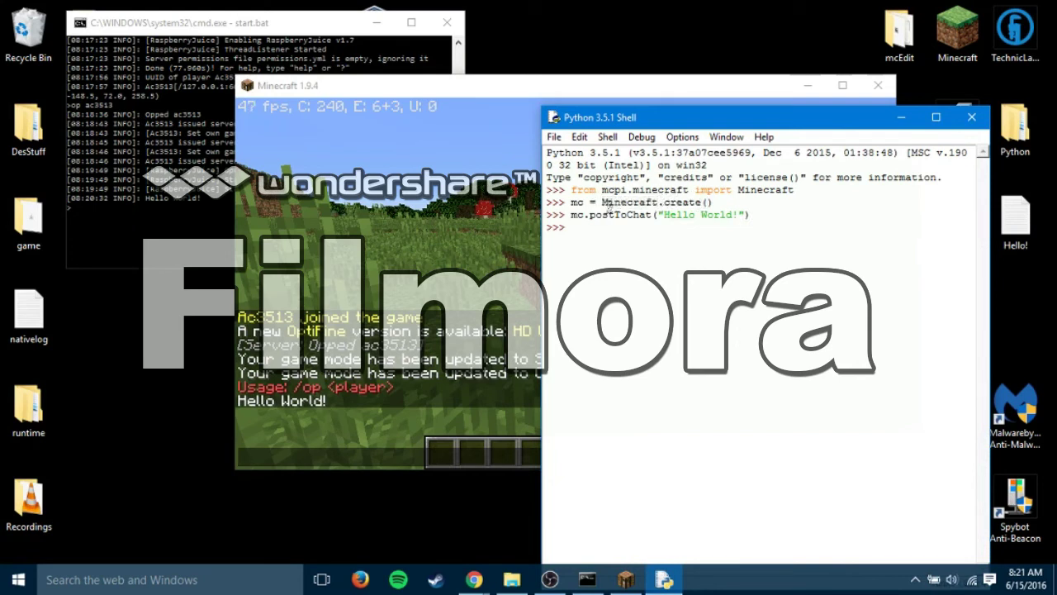
{"action": "left_click_drag", "start_coordinate": [572, 189], "coordinate": [794, 191]}
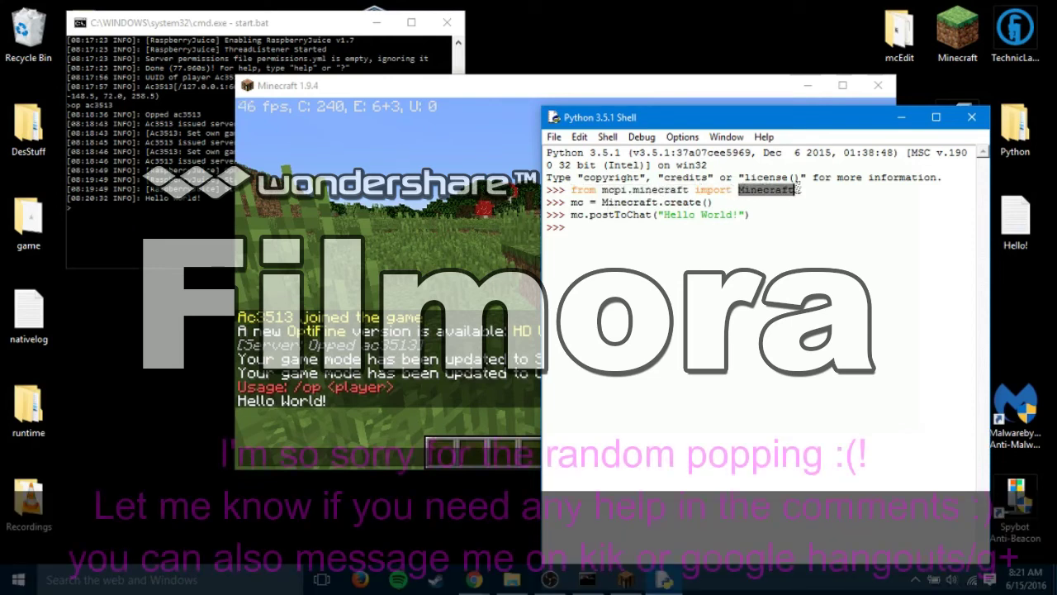
{"action": "left_click", "coordinate": [618, 239]}
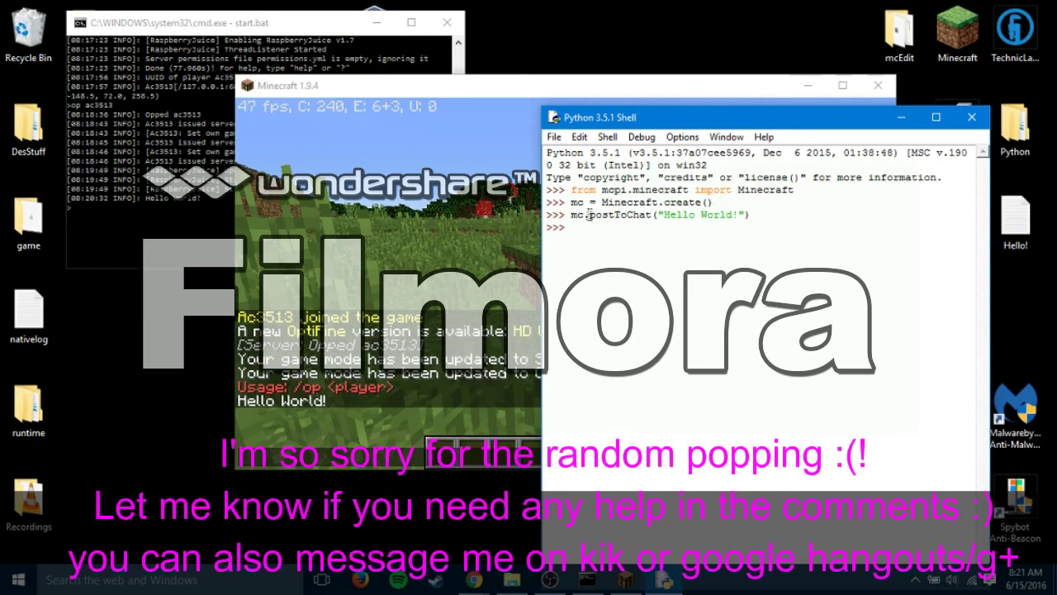
{"action": "left_click_drag", "start_coordinate": [591, 215], "coordinate": [602, 215]}
{"action": "left_click", "coordinate": [633, 215]}
Try running mc.posttochat("Hello World!") with the method name entirely in lowercase in the Python shell
{"action": "left_click", "coordinate": [628, 235]}
{"action": "type", "text": "mc.posttochat("}
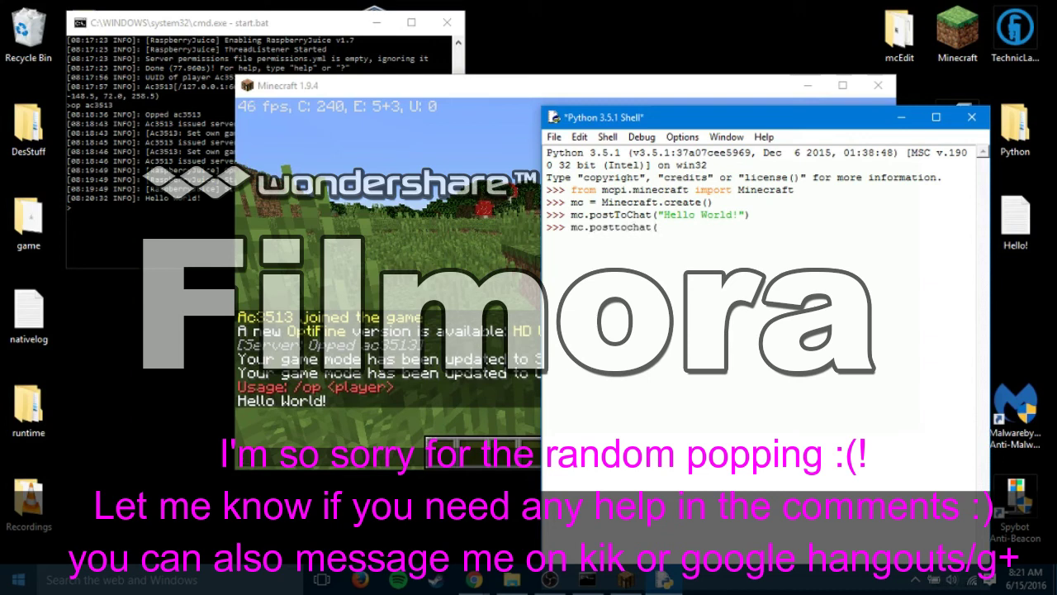
{"action": "type", "text": "\"Hello World!\")"}
{"action": "key", "text": "Return"}
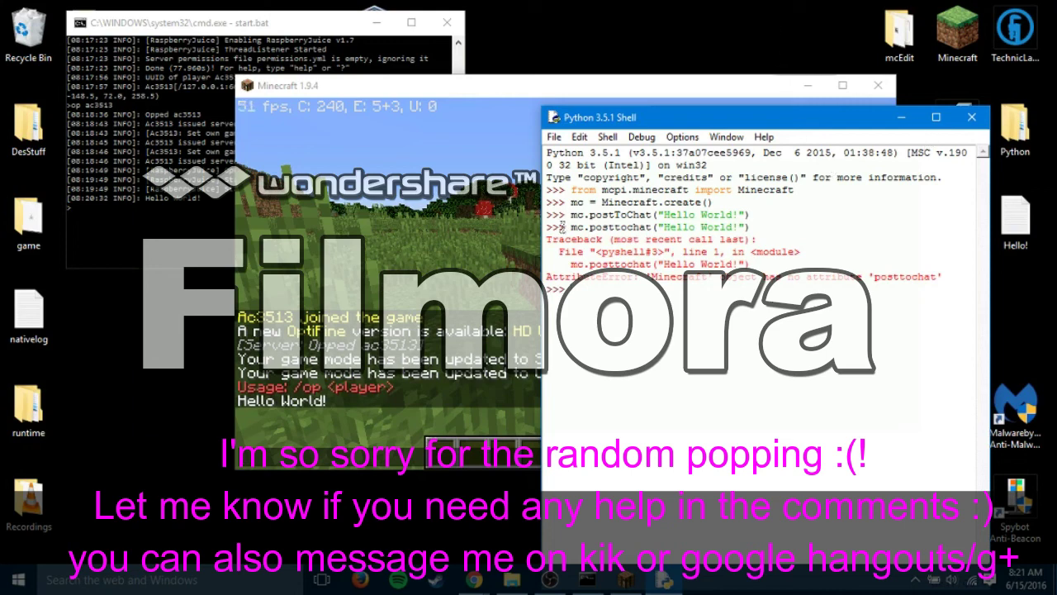
Shut down the Minecraft server by running stop in its console
{"action": "left_click", "coordinate": [213, 150]}
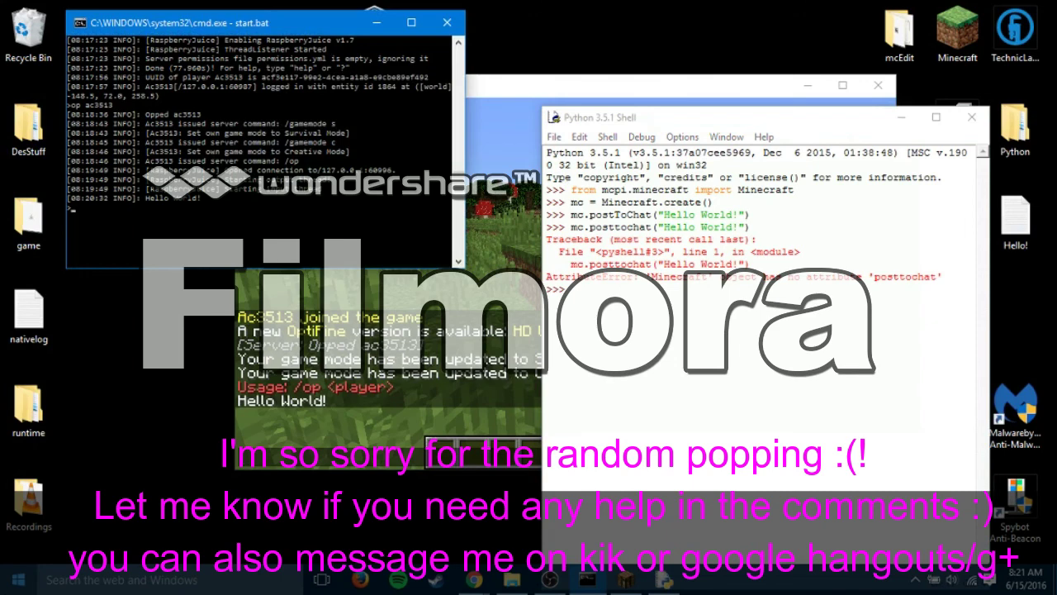
{"action": "type", "text": "stop"}
{"action": "key", "text": "Return"}
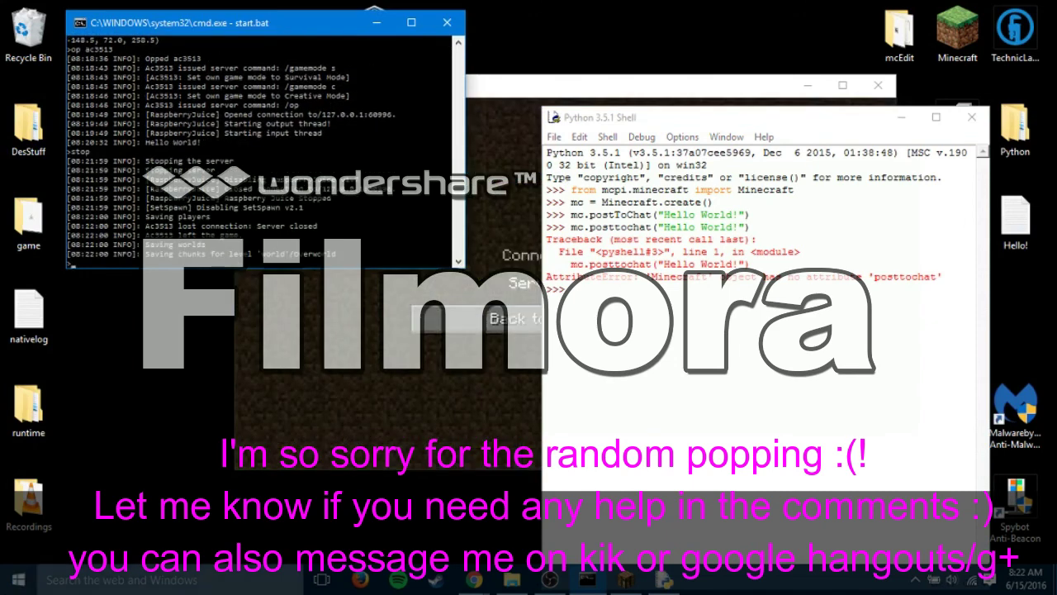
Leave the lost-connection screen and the server list in Minecraft to return to the title screen
{"action": "left_click", "coordinate": [342, 377]}
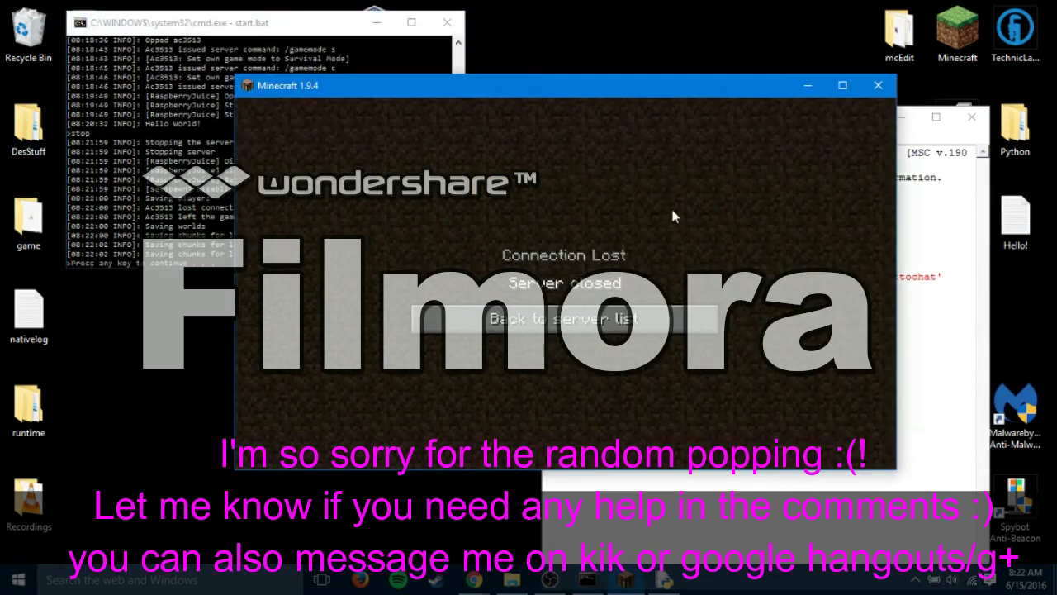
{"action": "left_click", "coordinate": [642, 326]}
{"action": "left_click", "coordinate": [743, 438]}
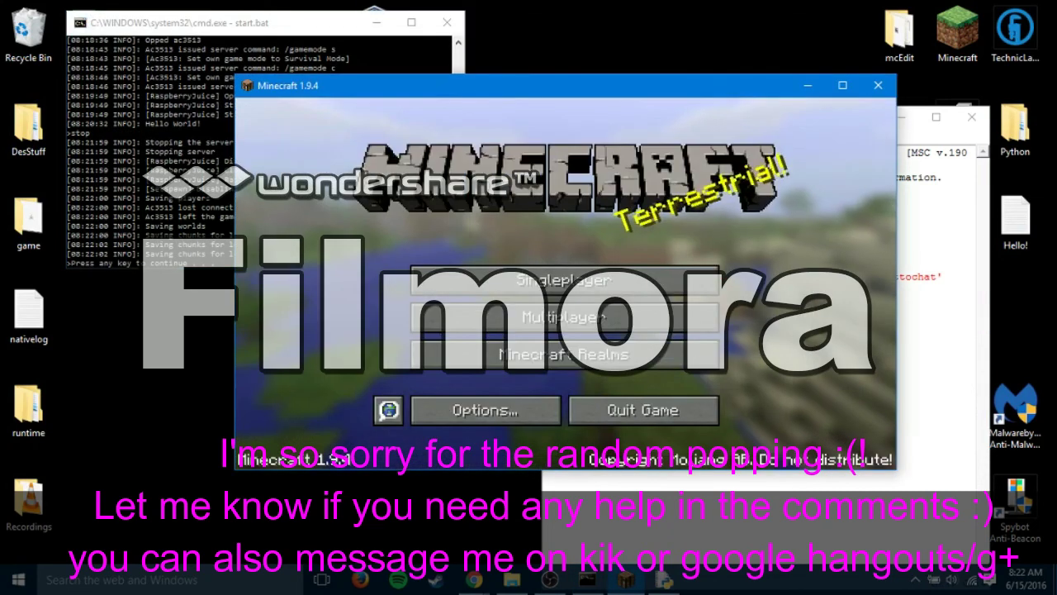
Continue past the server console's pause and close the console window
{"action": "left_click", "coordinate": [99, 132]}
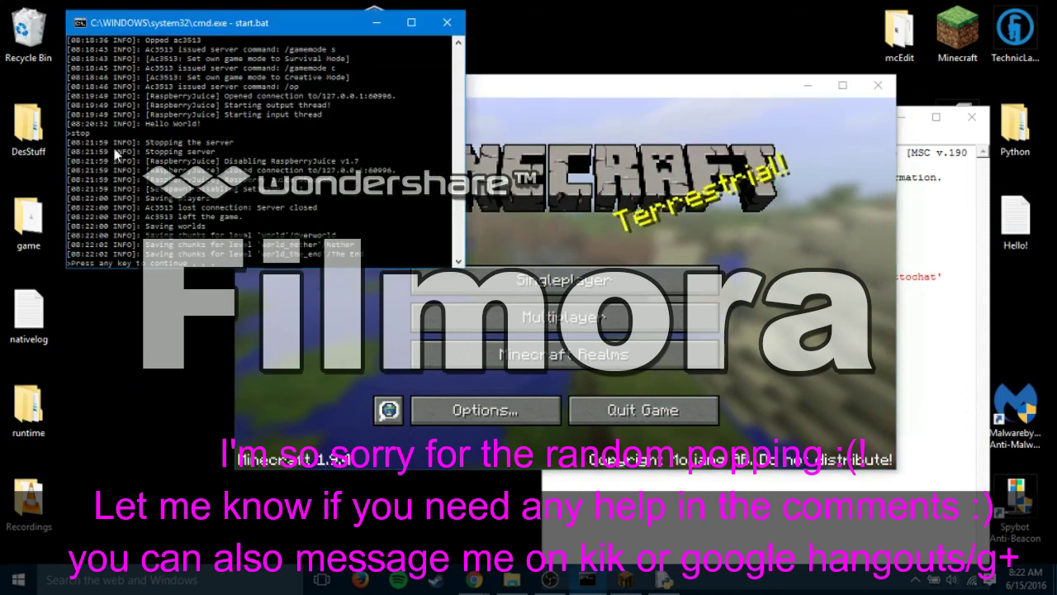
{"action": "key", "text": "Return"}
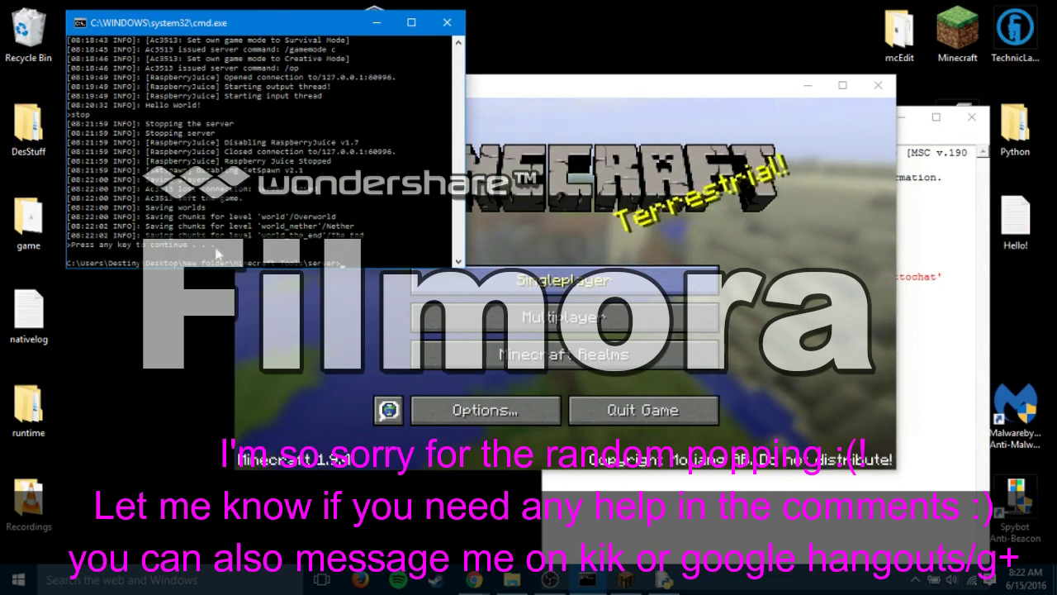
{"action": "left_click", "coordinate": [447, 22]}
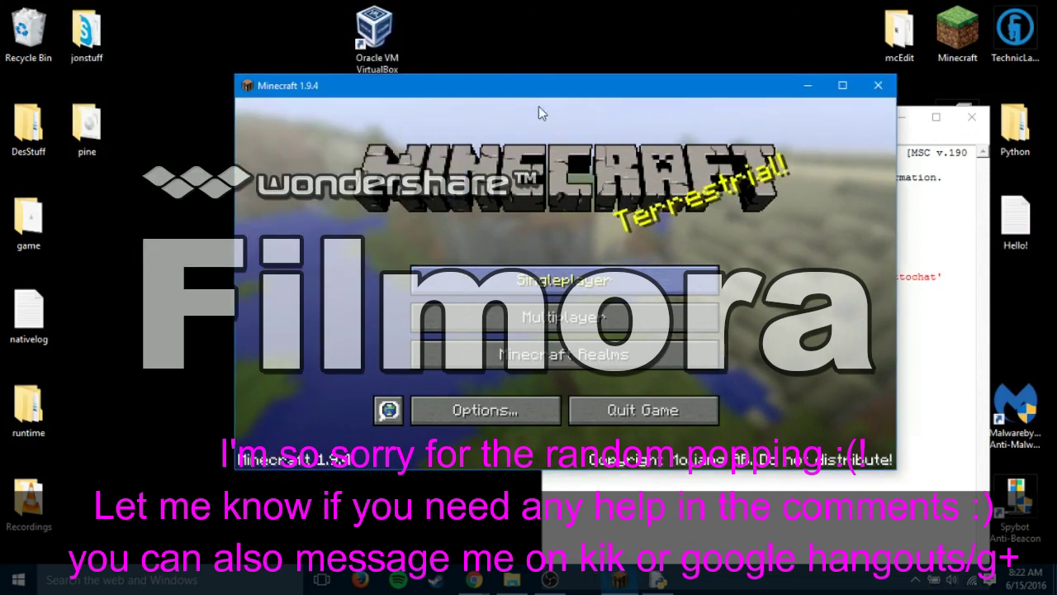
Close the Python shell, quit Minecraft, and switch to OBS
{"action": "left_click", "coordinate": [966, 407]}
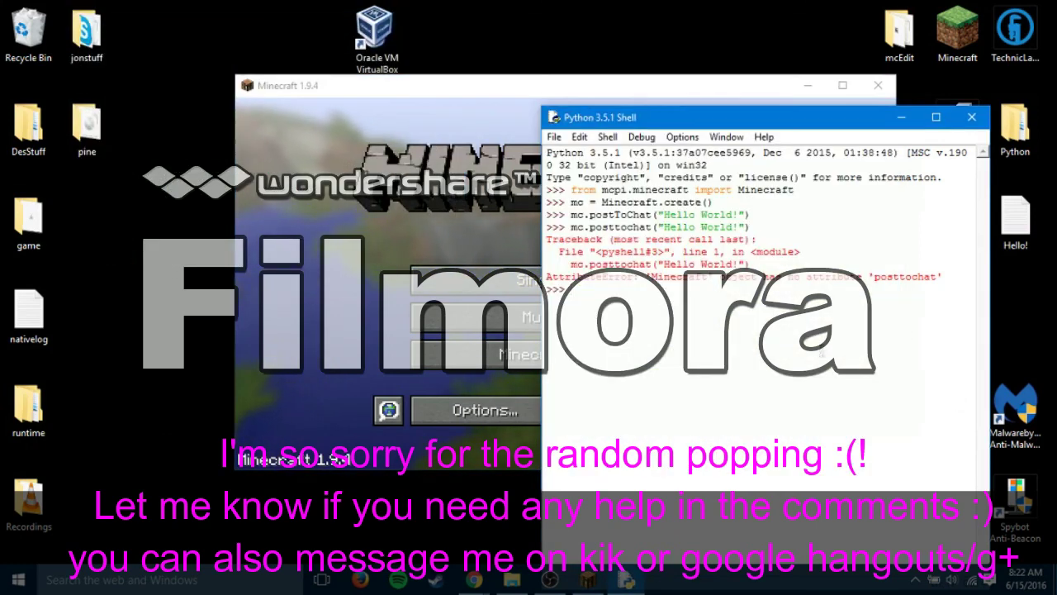
{"action": "left_click", "coordinate": [981, 118]}
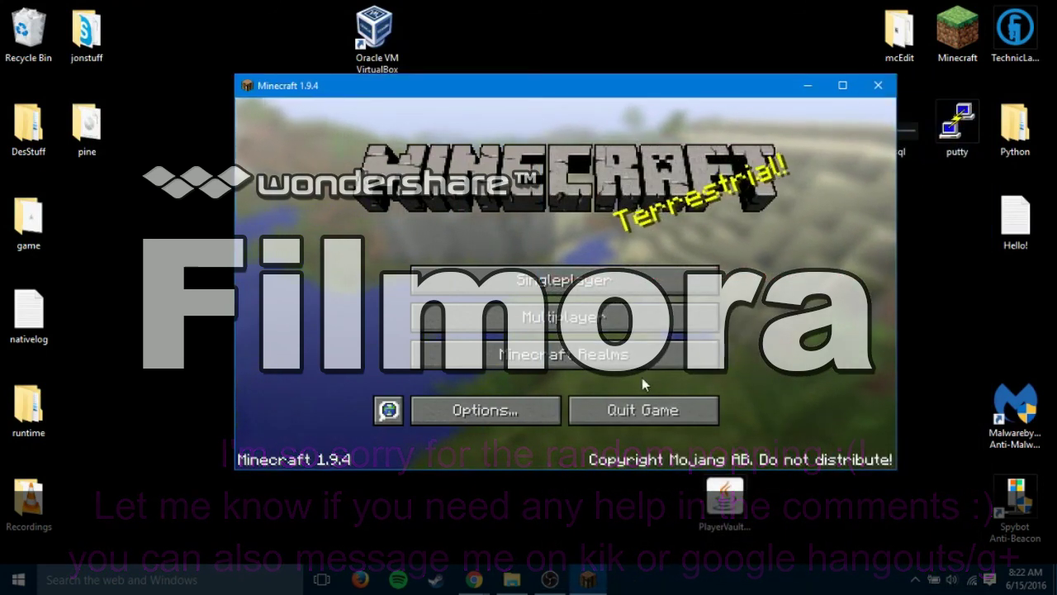
{"action": "left_click", "coordinate": [630, 410]}
{"action": "left_click", "coordinate": [549, 579]}
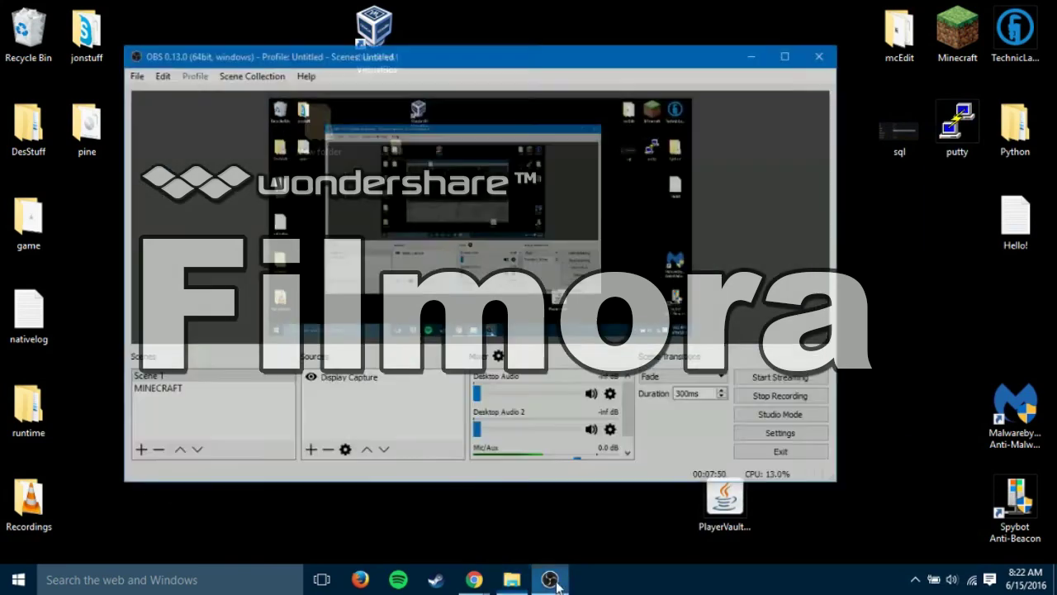